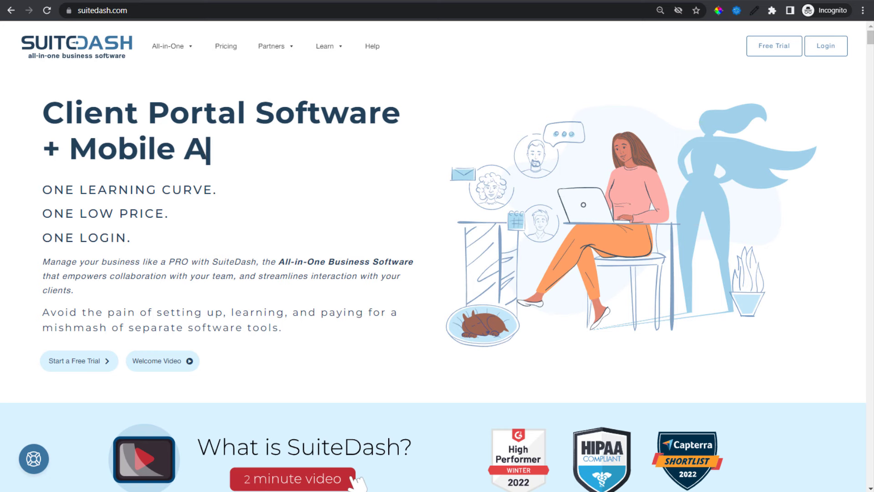
# Go to Partners > Reseller Program and start the SuiteDash Reseller Program application
pyautogui.moveTo(274, 49)
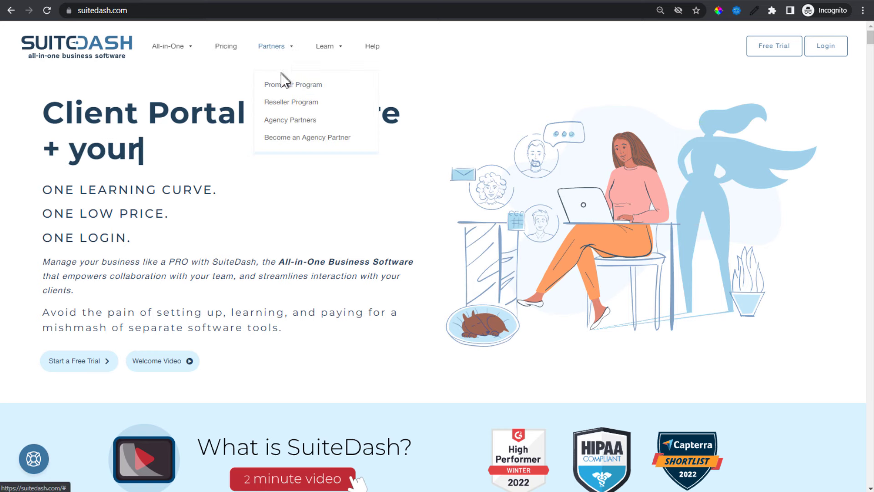
pyautogui.click(279, 106)
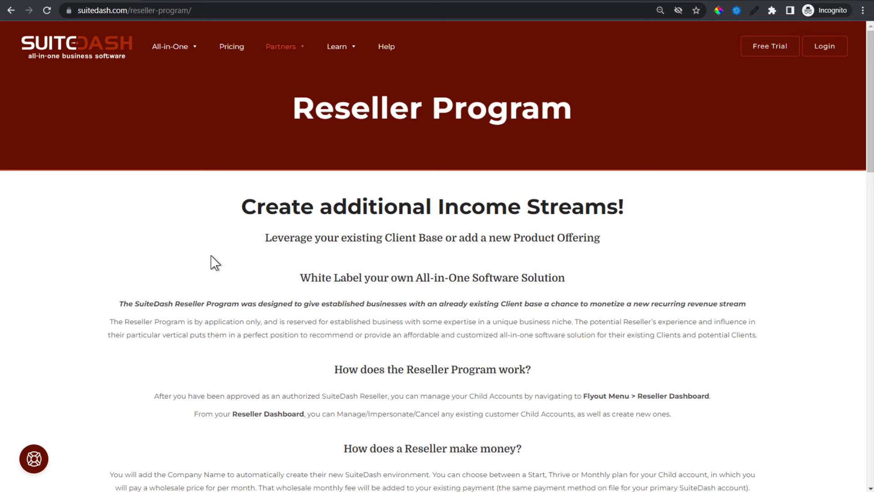
pyautogui.scroll(-3, 214, 263)
pyautogui.scroll(-6, 214, 263)
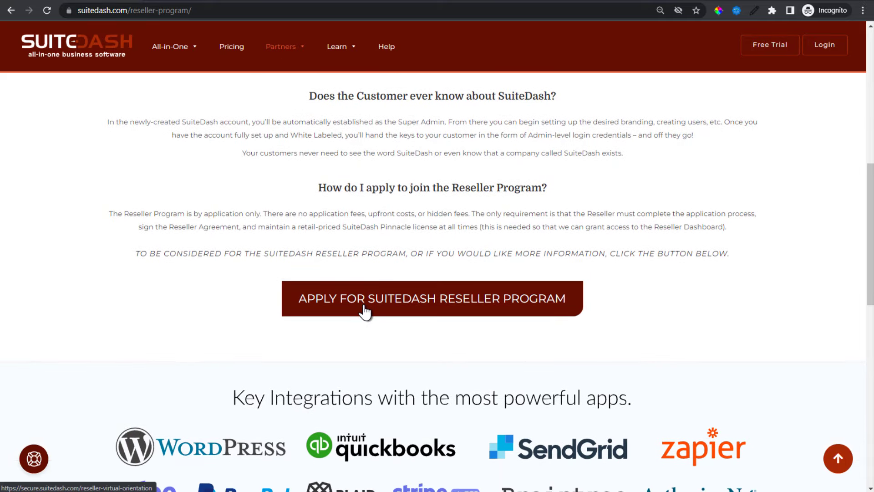
pyautogui.click(362, 310)
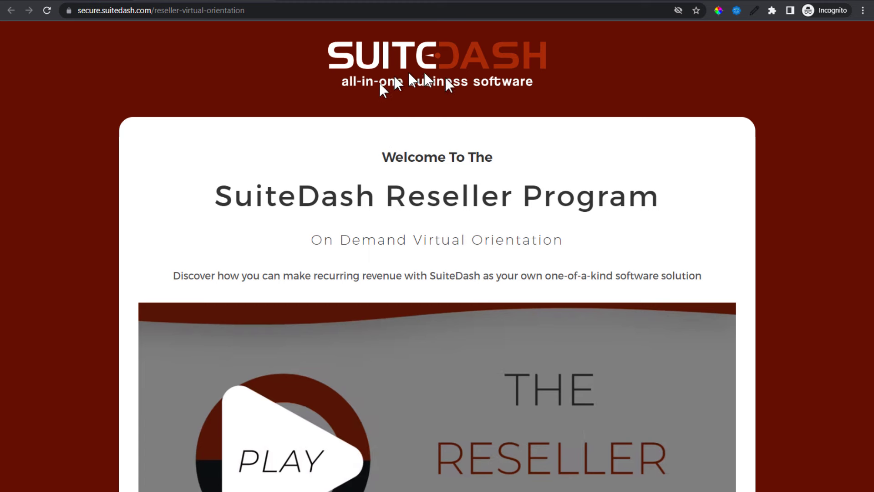
# Scroll down the virtual orientation page to reach the reseller application form
pyautogui.scroll(-3, 360, 117)
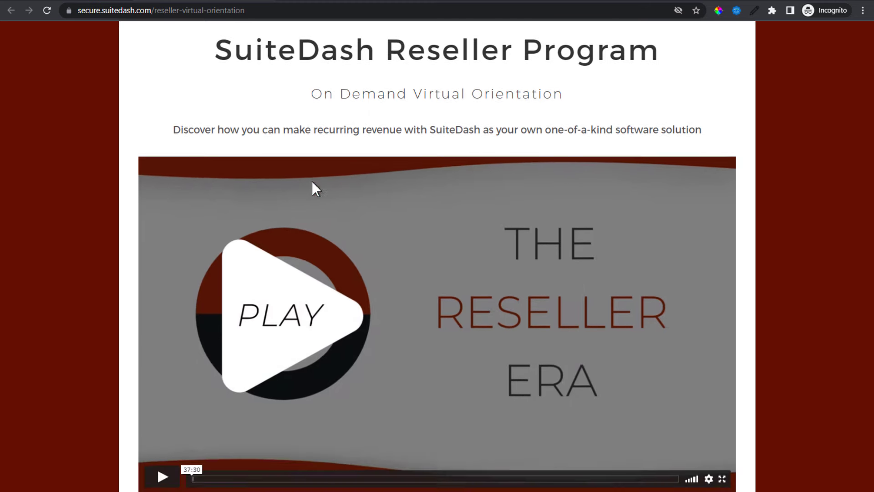
pyautogui.scroll(-4, 348, 216)
pyautogui.scroll(-3, 375, 233)
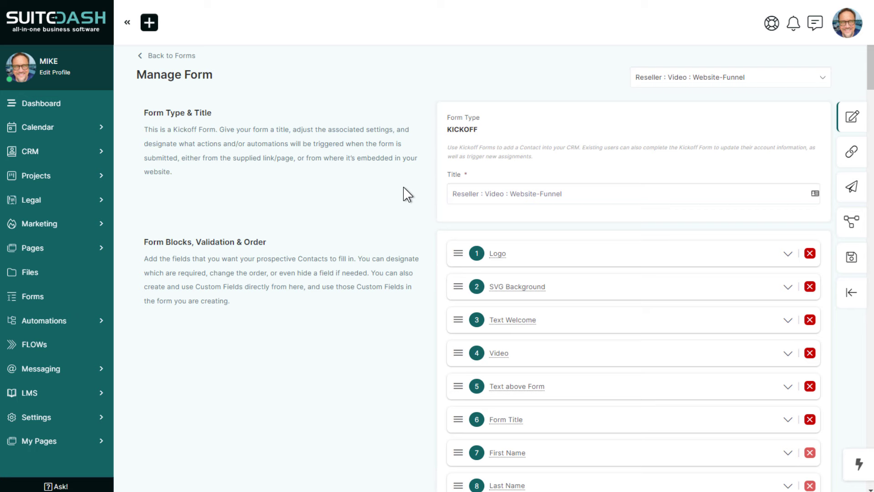
pyautogui.scroll(-2, 497, 220)
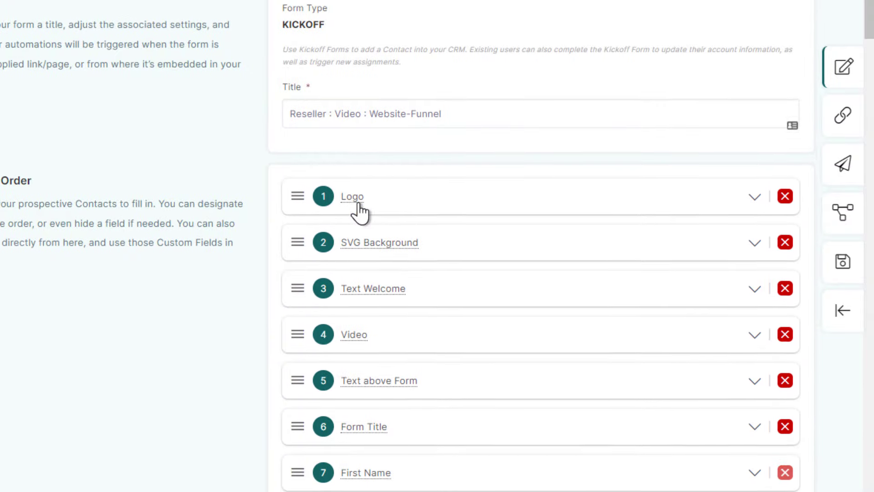
pyautogui.scroll(-1, 395, 223)
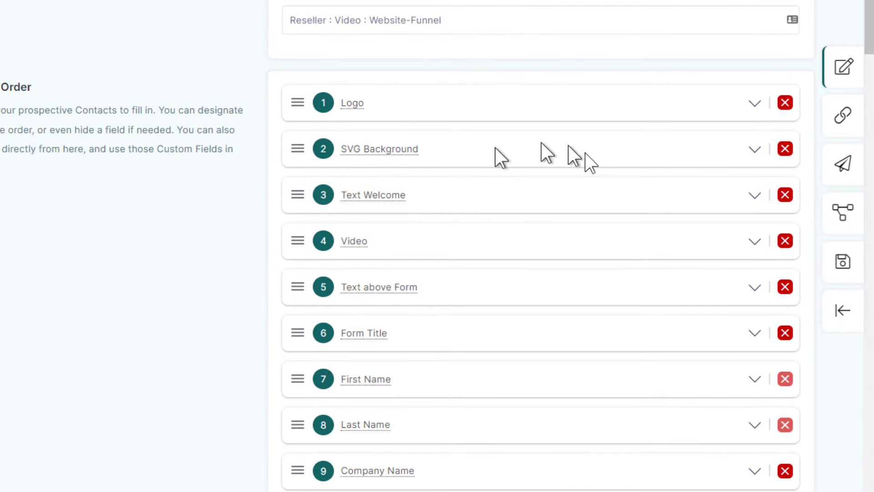
pyautogui.click(754, 151)
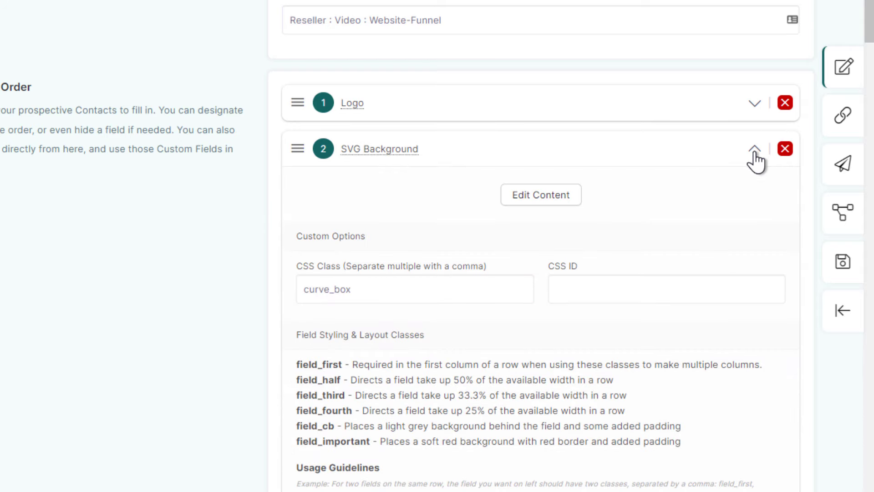
pyautogui.click(754, 151)
pyautogui.click(752, 197)
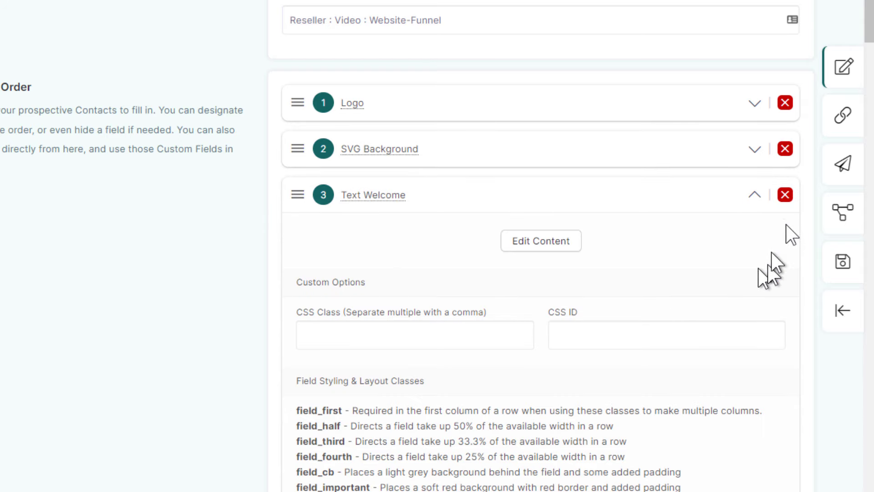
pyautogui.click(753, 196)
pyautogui.click(753, 242)
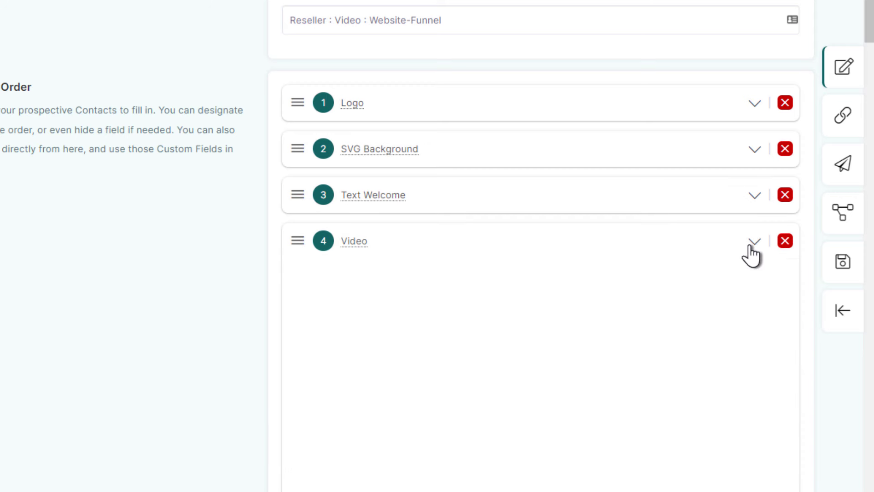
pyautogui.click(750, 245)
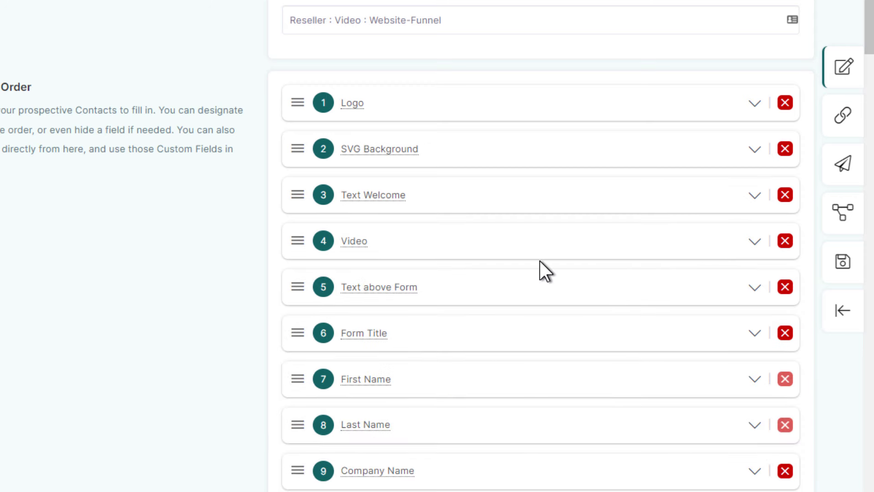
pyautogui.scroll(-3, 539, 260)
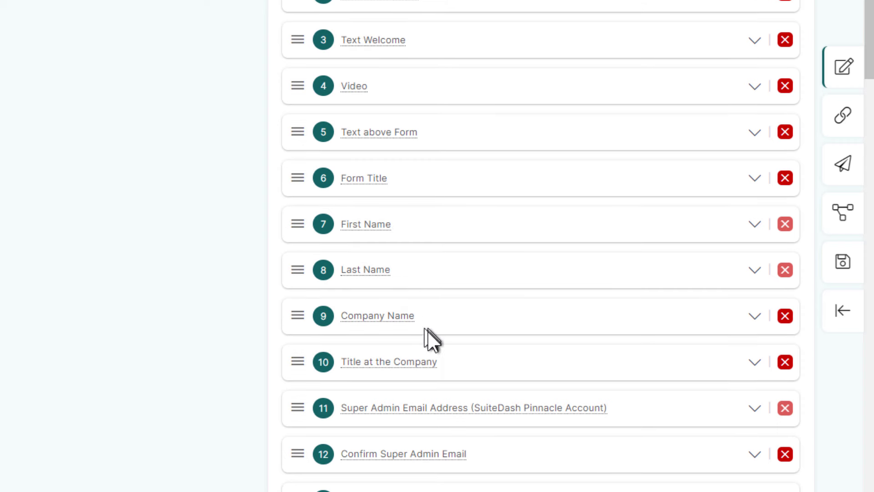
pyautogui.scroll(-3, 425, 390)
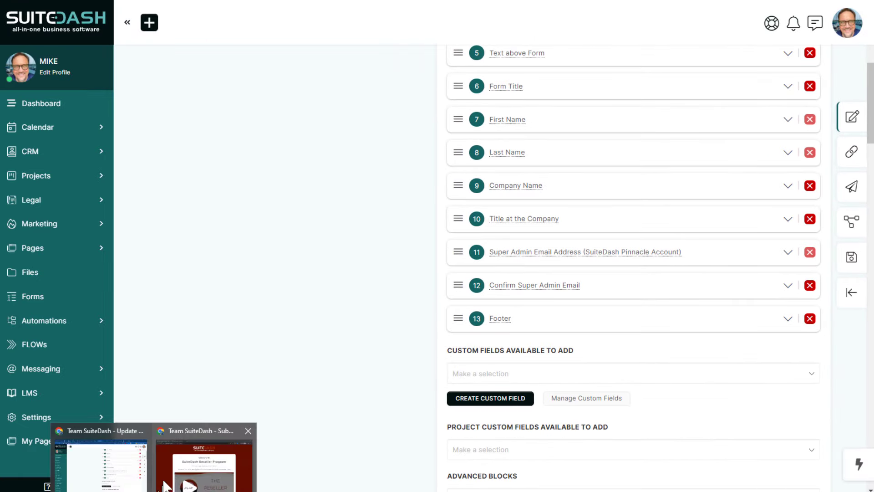
pyautogui.click(177, 466)
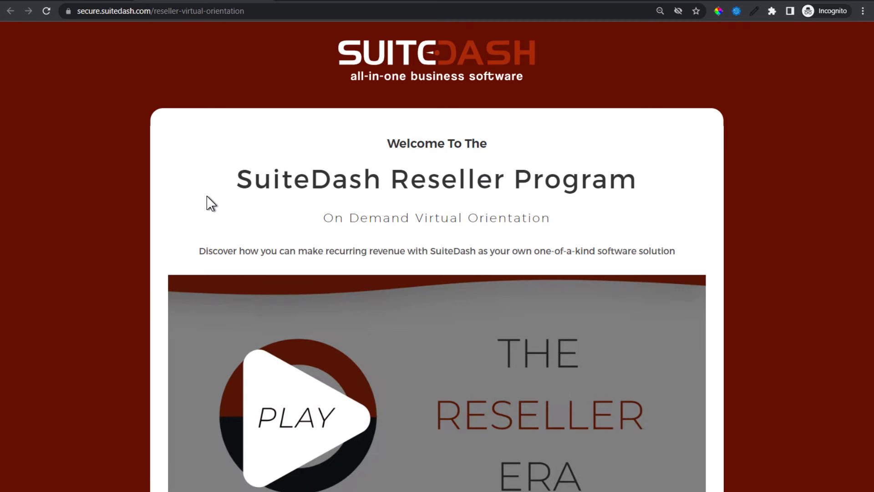
pyautogui.scroll(-8, 263, 377)
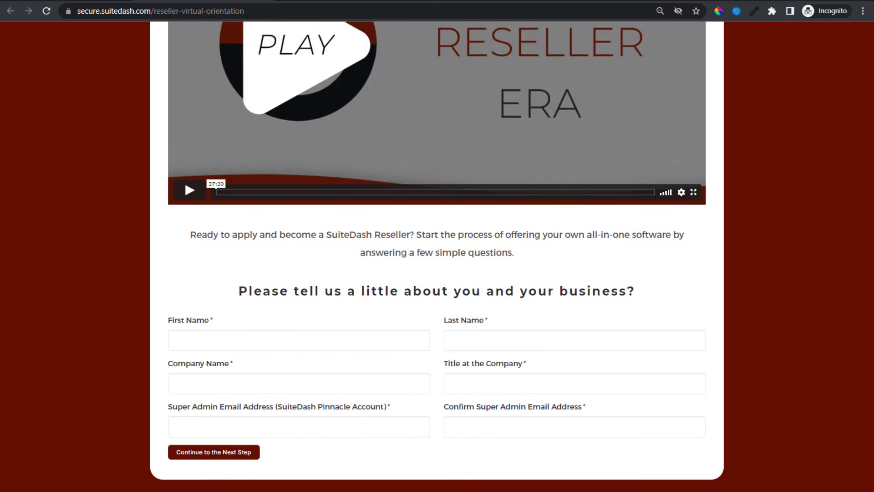
pyautogui.click(98, 457)
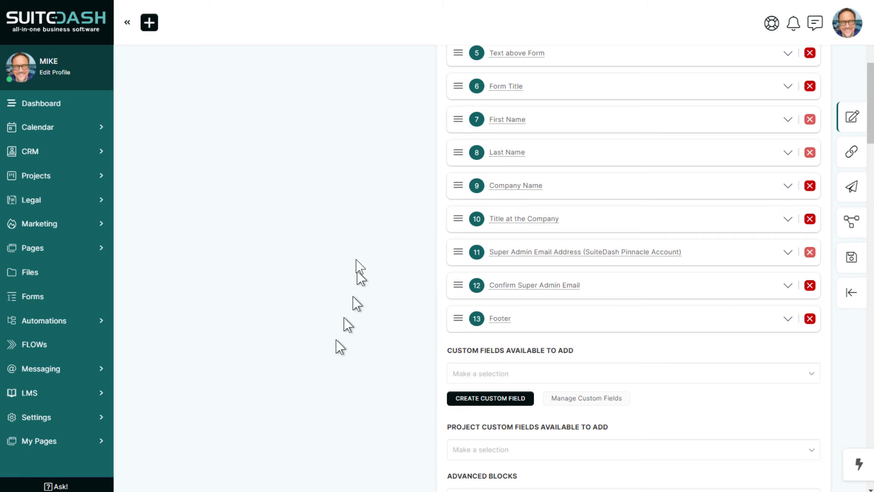
pyautogui.scroll(-5, 390, 263)
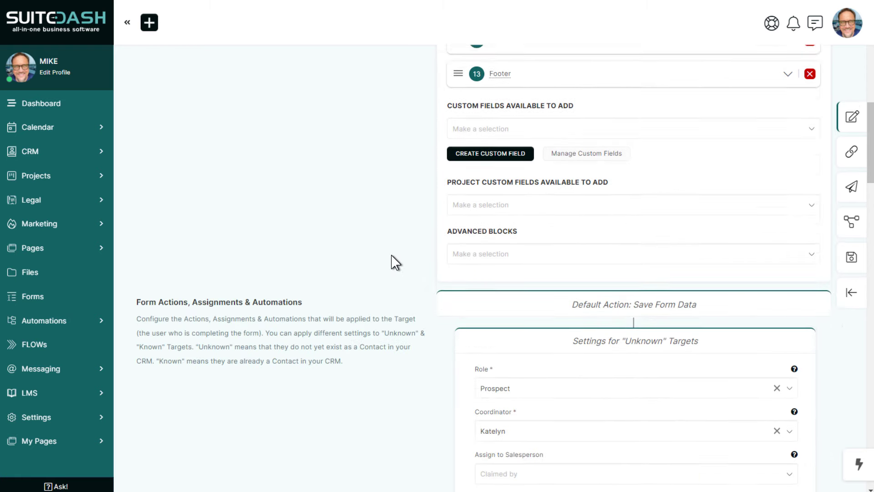
pyautogui.scroll(-4, 390, 259)
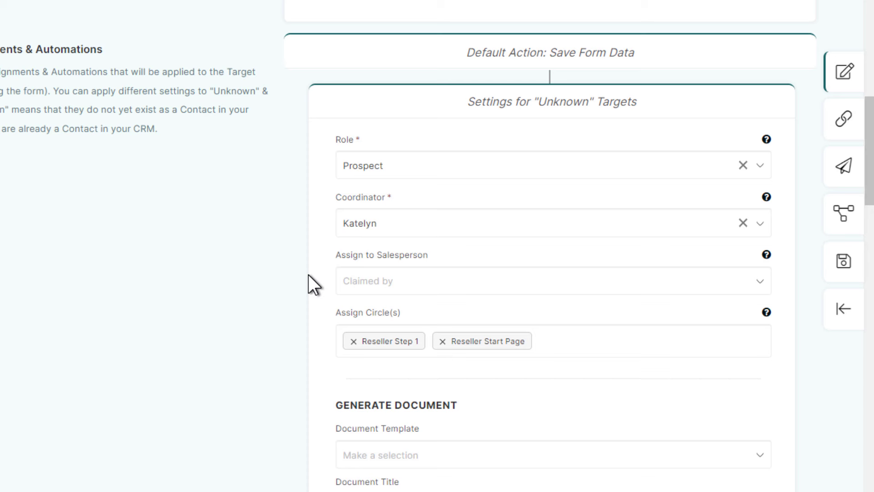
pyautogui.scroll(-1, 313, 330)
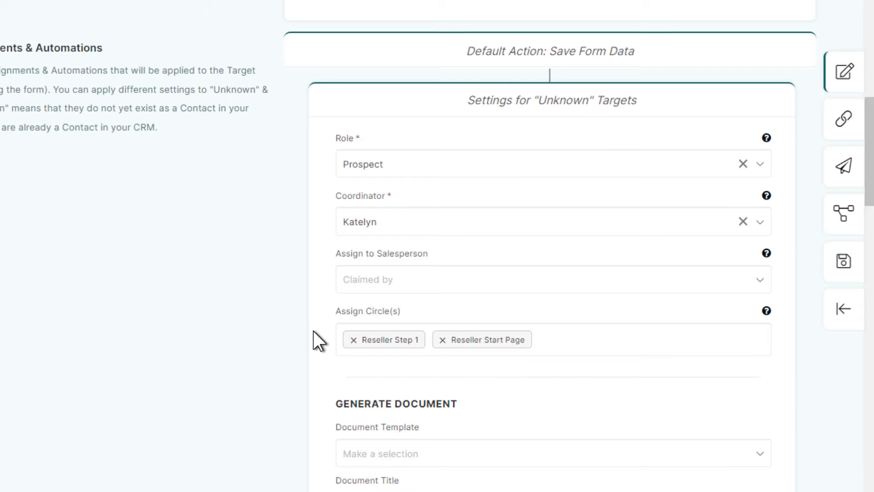
pyautogui.scroll(-2, 313, 330)
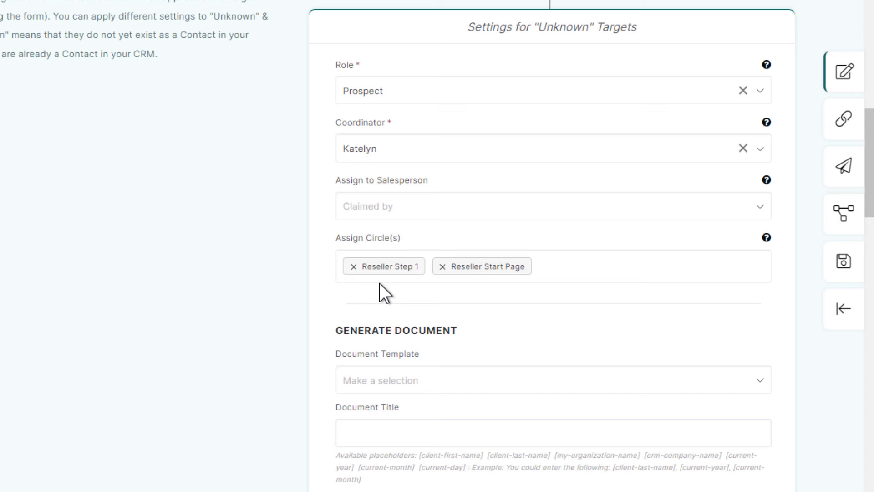
pyautogui.scroll(-1, 250, 301)
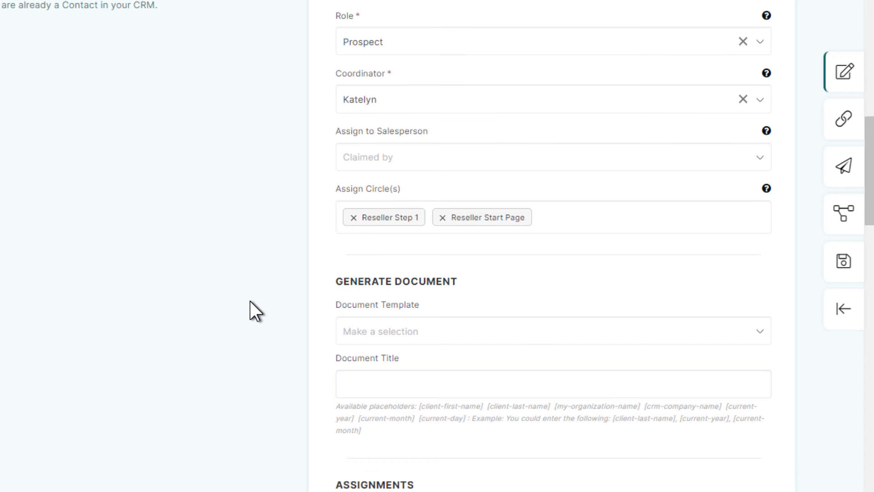
pyautogui.scroll(-6, 249, 301)
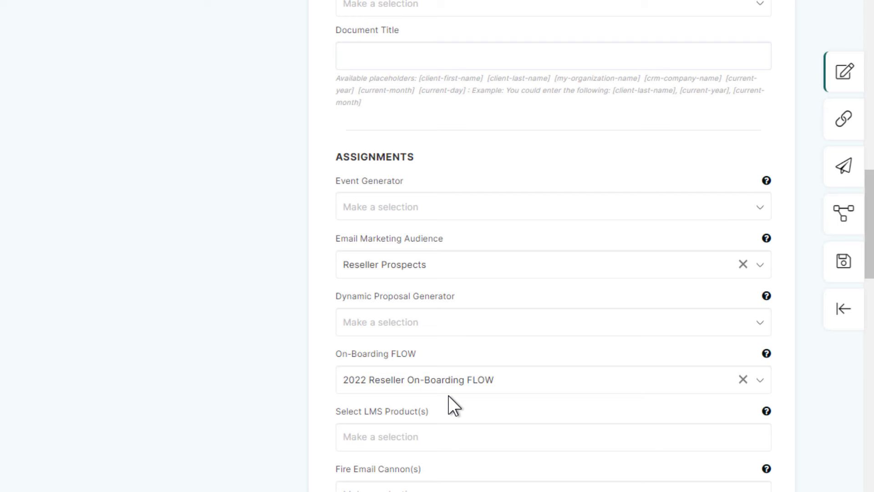
pyautogui.scroll(-3, 341, 406)
pyautogui.scroll(-2, 337, 411)
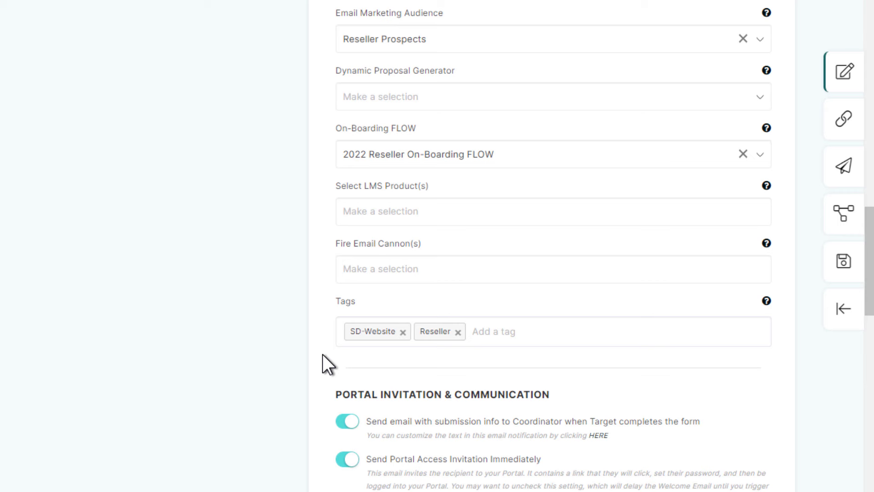
pyautogui.scroll(-2, 347, 367)
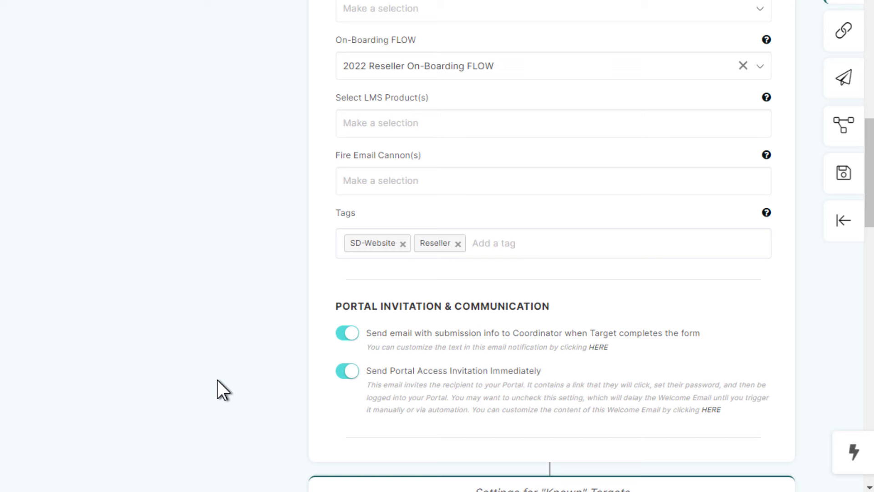
pyautogui.scroll(-7, 217, 379)
pyautogui.scroll(-4, 217, 380)
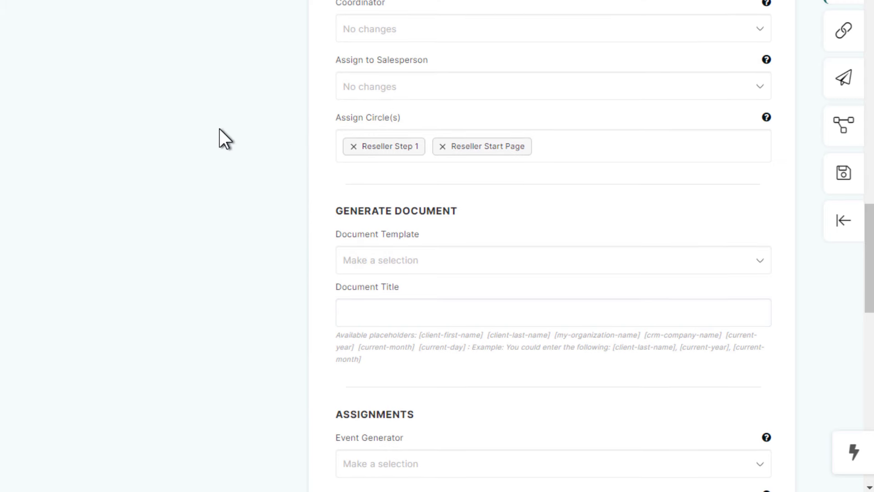
# Scroll through the Kickoff form's Known Targets settings and email notification options
pyautogui.scroll(-8, 220, 129)
pyautogui.scroll(-1, 219, 129)
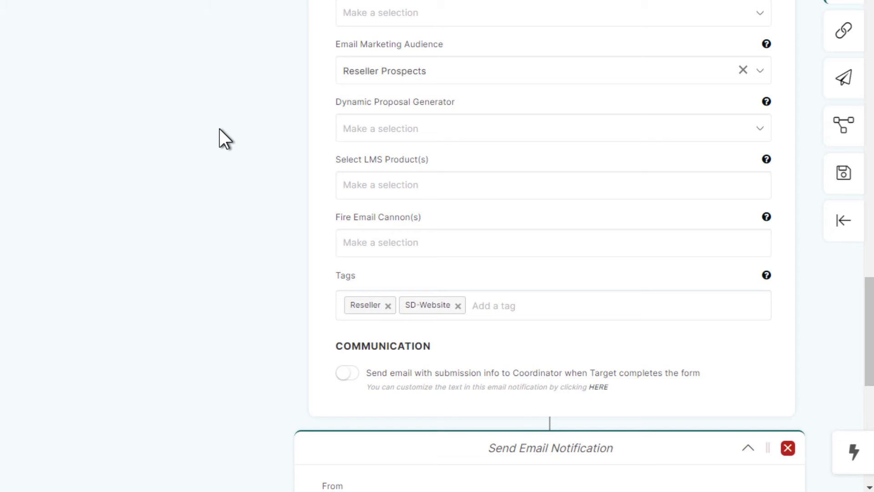
pyautogui.scroll(-9, 220, 129)
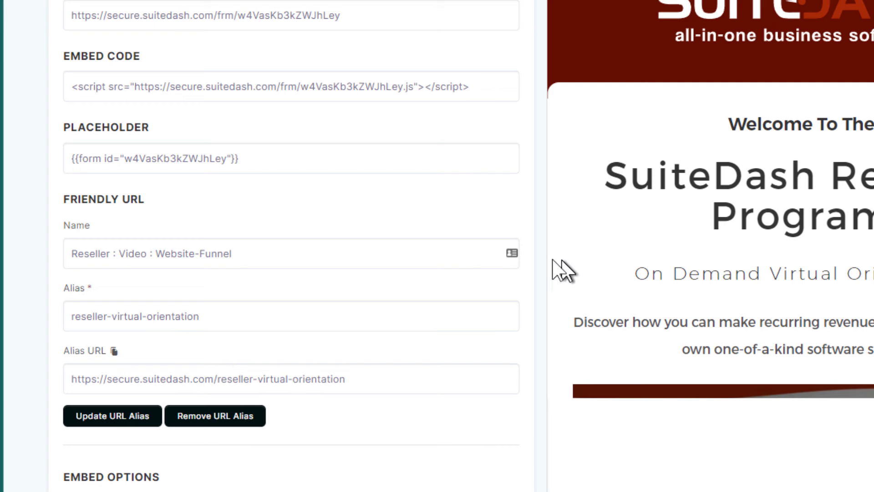
pyautogui.scroll(-1, 388, 261)
pyautogui.scroll(-10, 203, 238)
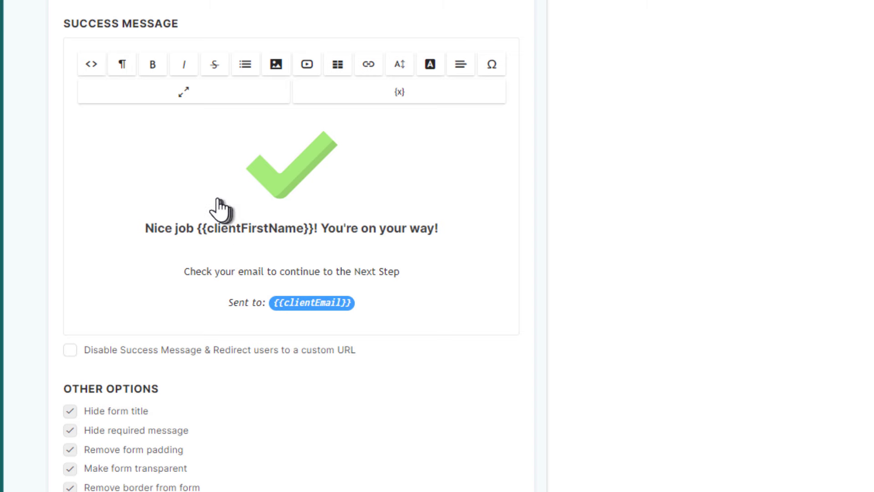
pyautogui.scroll(-5, 219, 209)
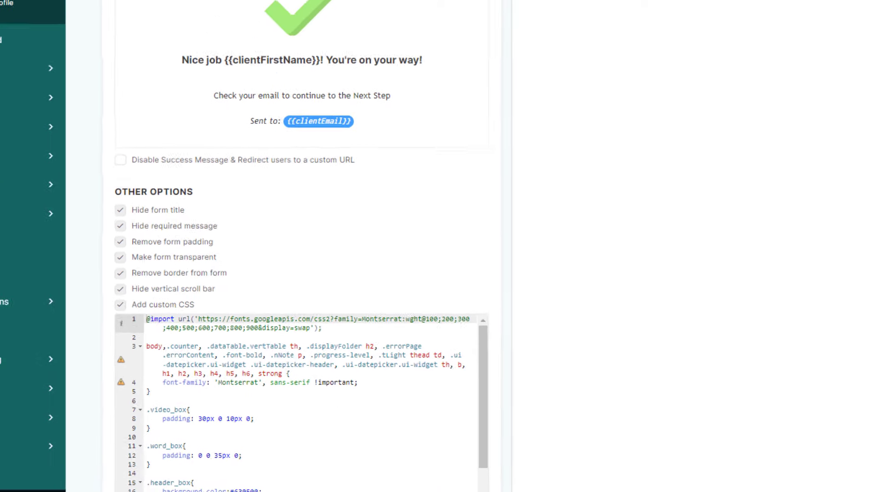
# Submit the reseller application on the public orientation page with the prospect's details
pyautogui.moveTo(185, 489)
pyautogui.click(246, 460)
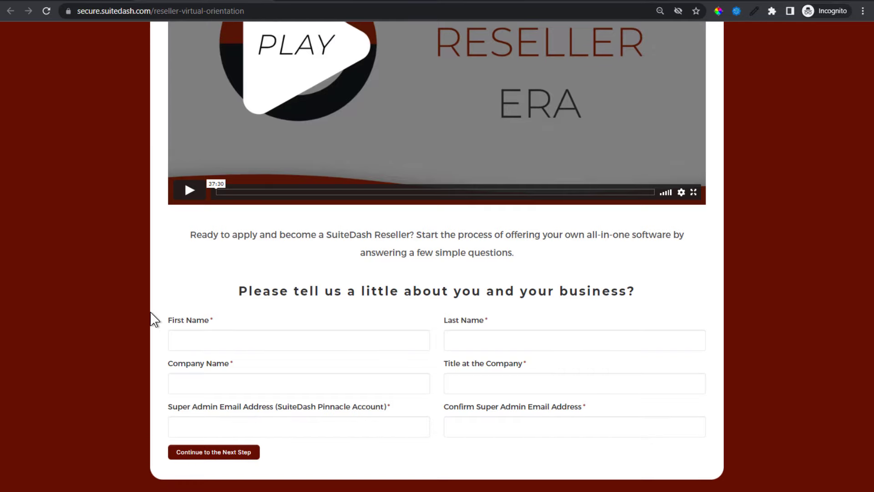
pyautogui.scroll(8, 151, 312)
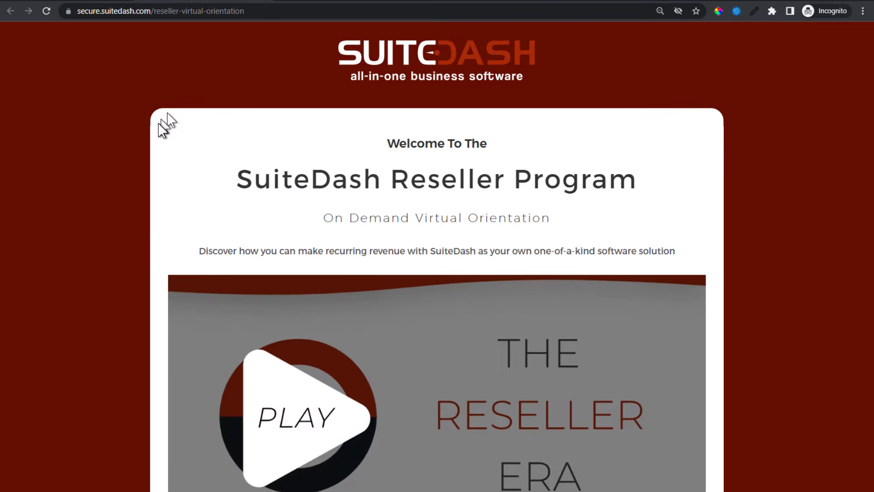
pyautogui.scroll(-7, 164, 130)
pyautogui.scroll(-1, 162, 130)
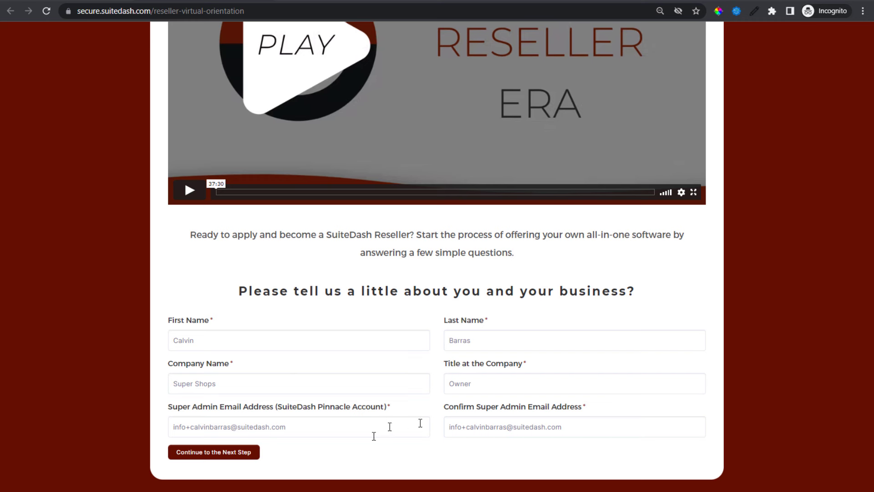
pyautogui.click(229, 453)
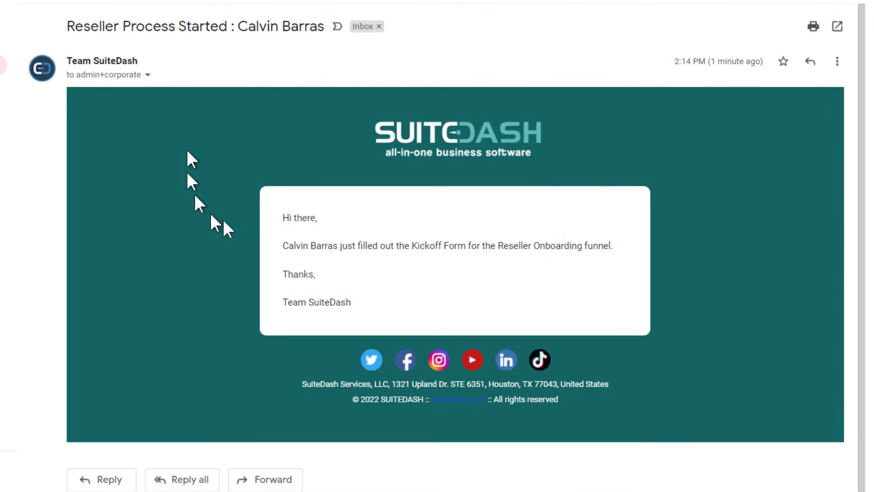
# Check the notification's sender details, then copy the Welcome to SuiteDash HQ activation link
pyautogui.click(147, 75)
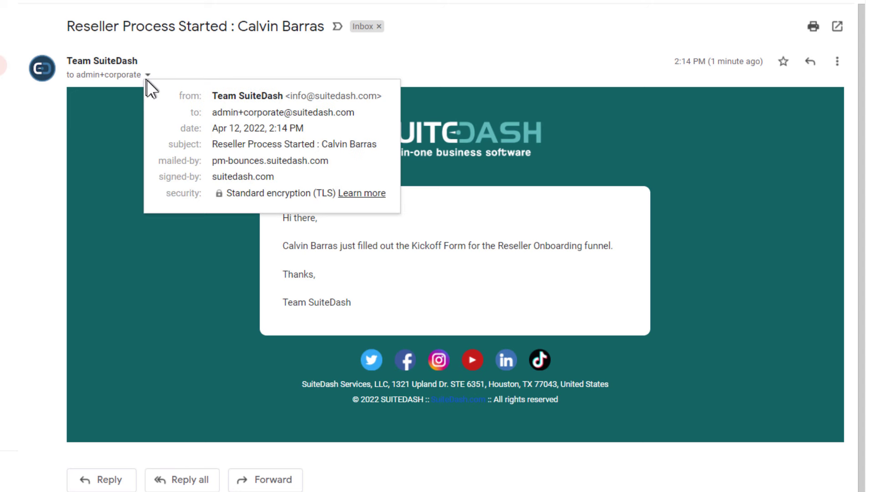
pyautogui.click(97, 171)
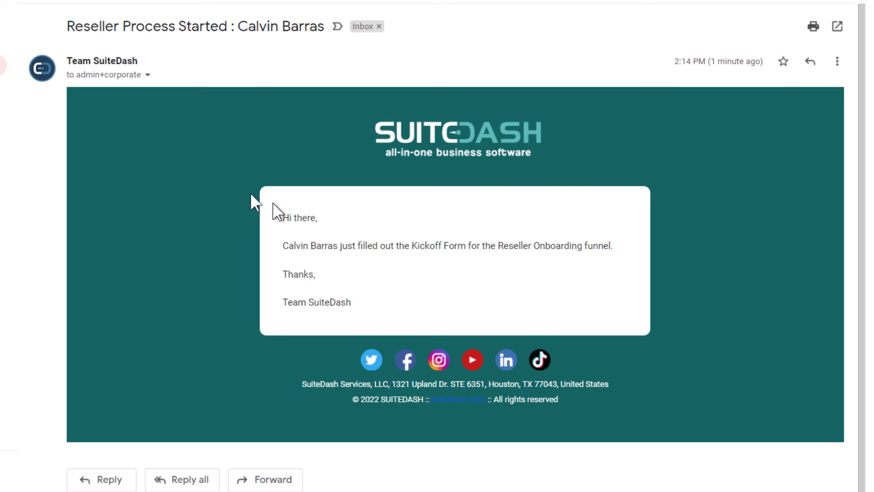
pyautogui.press('j')
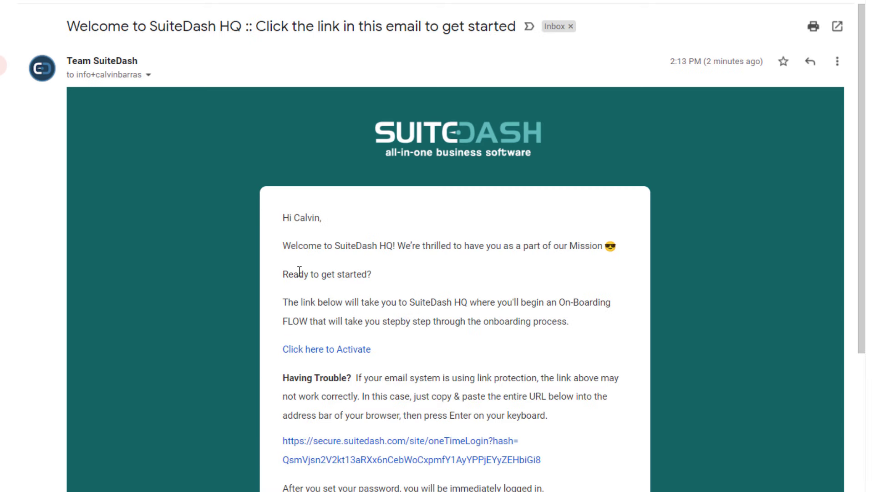
pyautogui.scroll(-2, 370, 296)
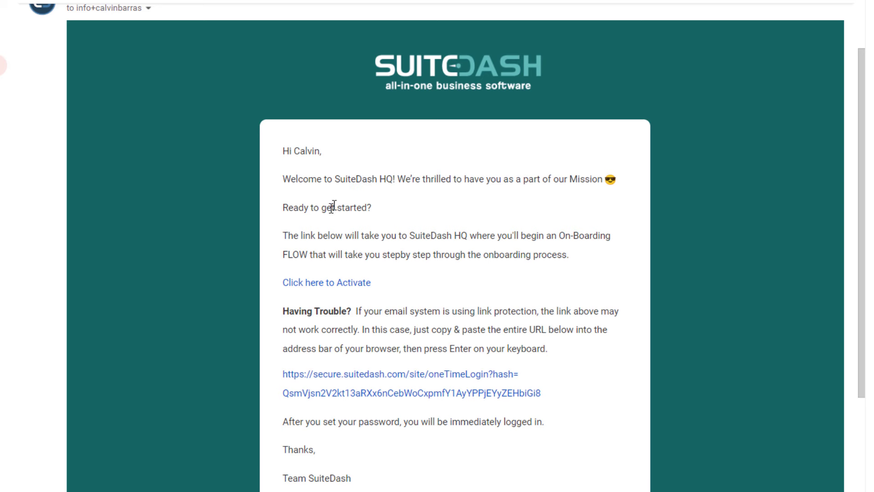
pyautogui.rightClick(305, 283)
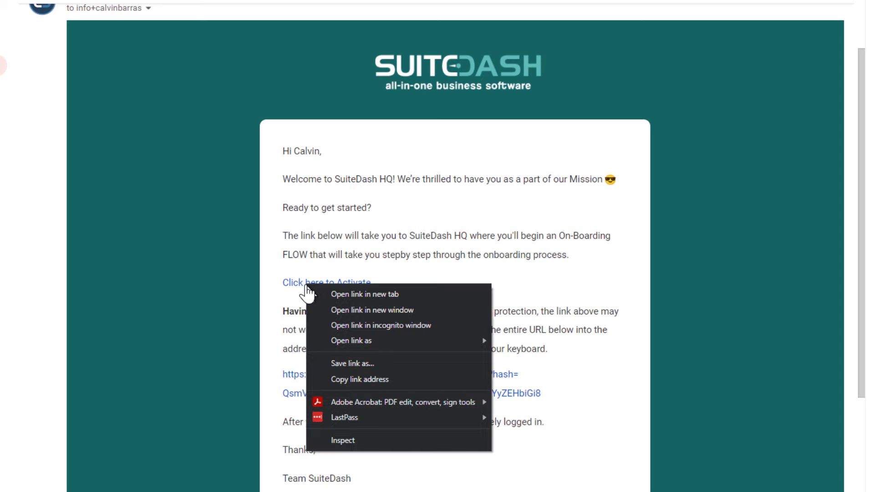
pyautogui.click(342, 378)
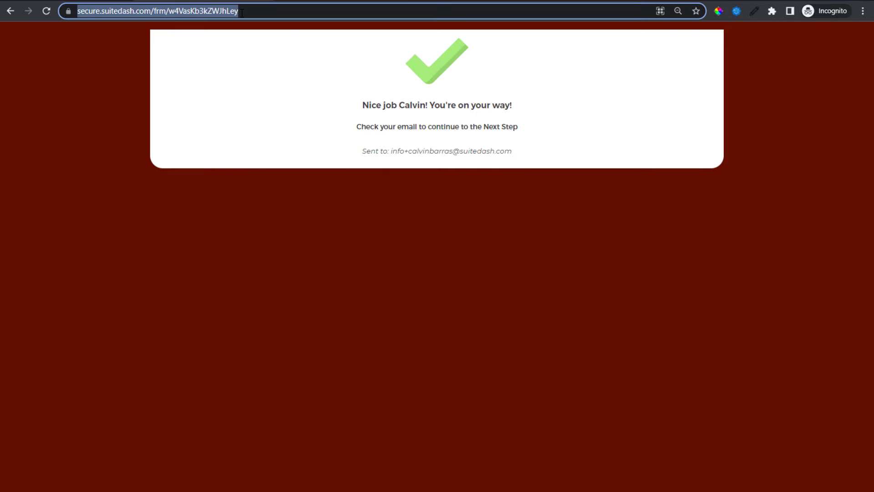
# Load the copied activation link, enter the new account's password, and save it to log in
pyautogui.press('Return')
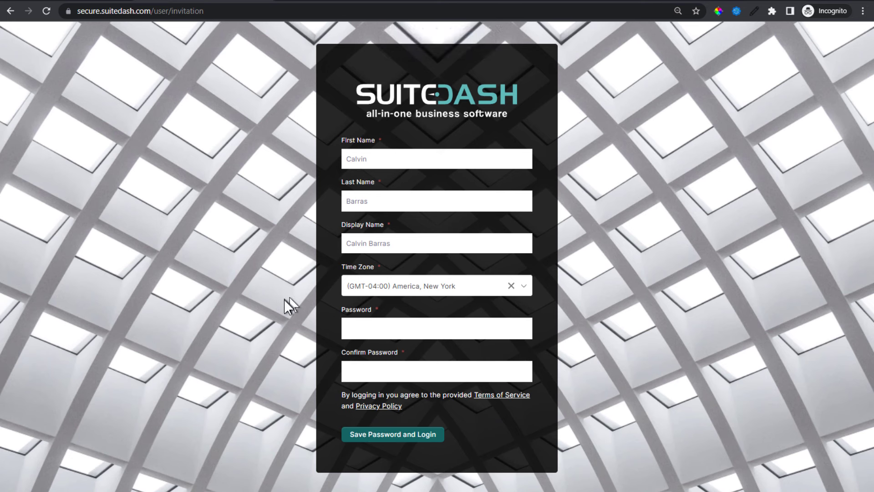
pyautogui.click(345, 328)
pyautogui.write('••••••••••••••••••')
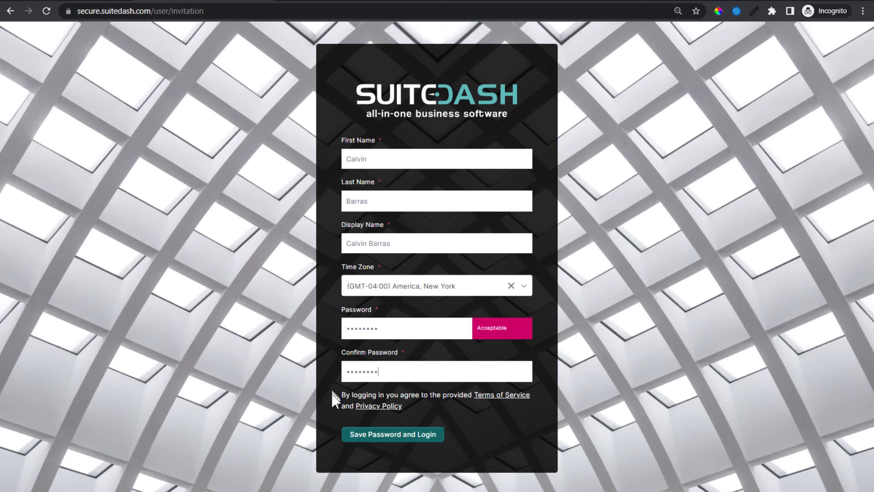
pyautogui.click(365, 444)
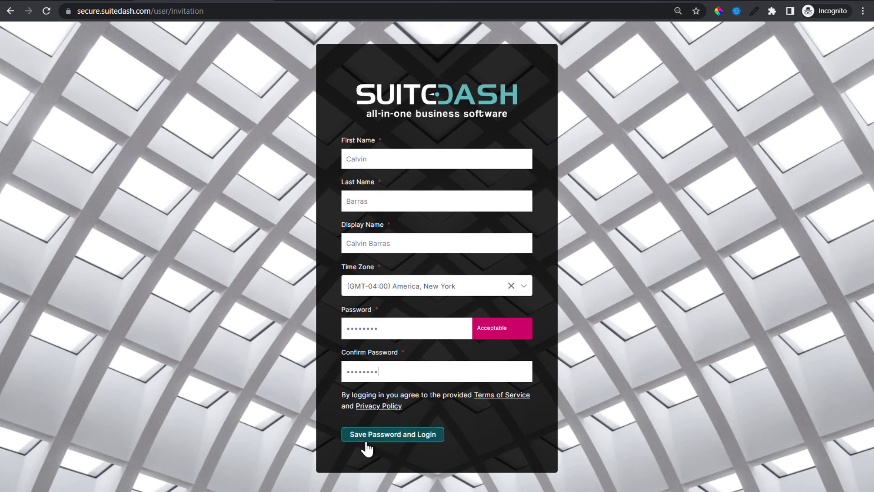
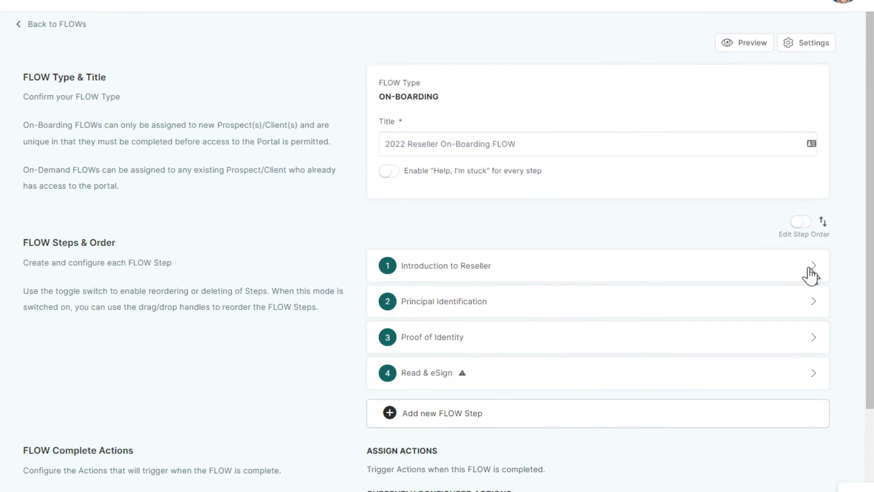
# Expand the Introduction to Reseller step and preview its welcome content, closing without saving
pyautogui.click(810, 273)
pyautogui.scroll(-1, 501, 346)
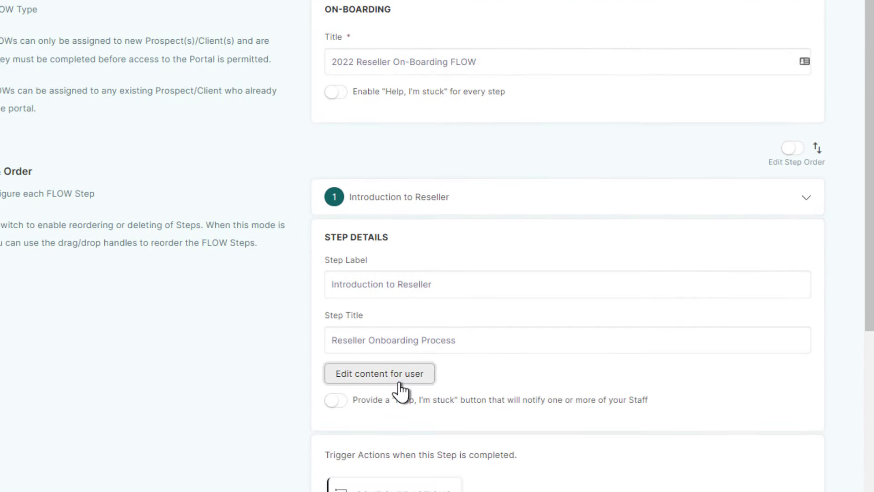
pyautogui.click(399, 385)
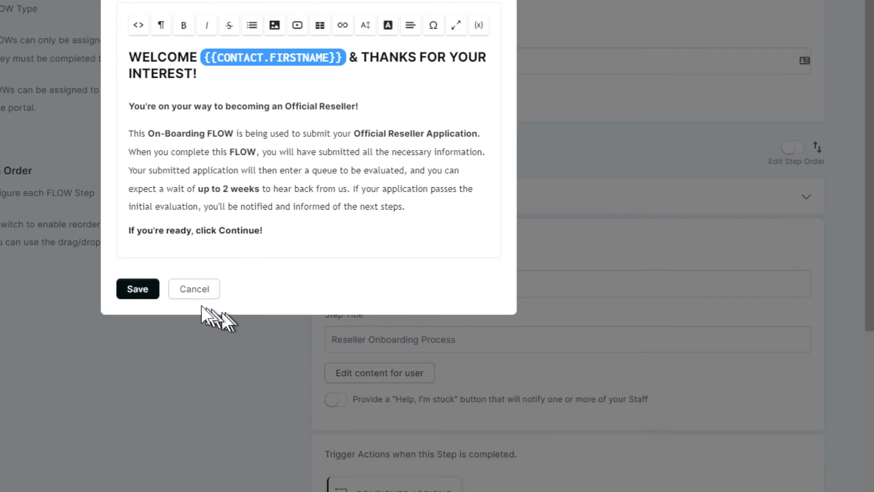
pyautogui.click(193, 290)
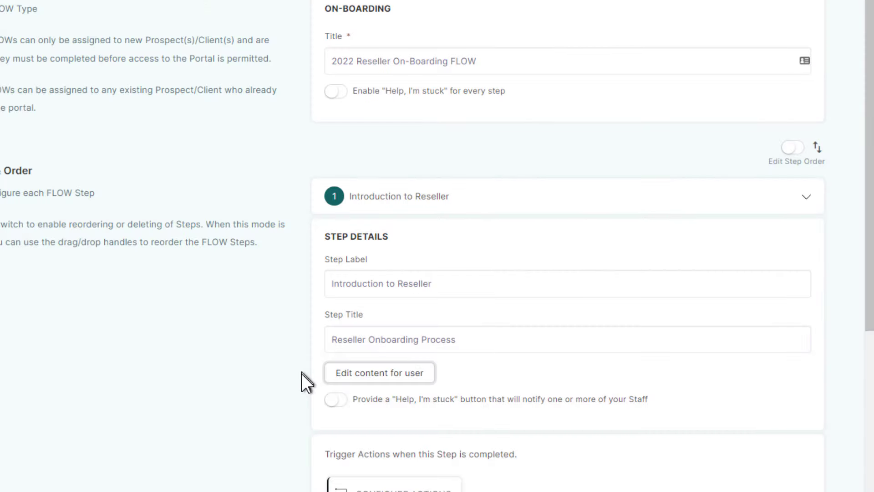
# Look through the step types offered by Add new FLOW Step, then dismiss the list
pyautogui.scroll(-6, 258, 342)
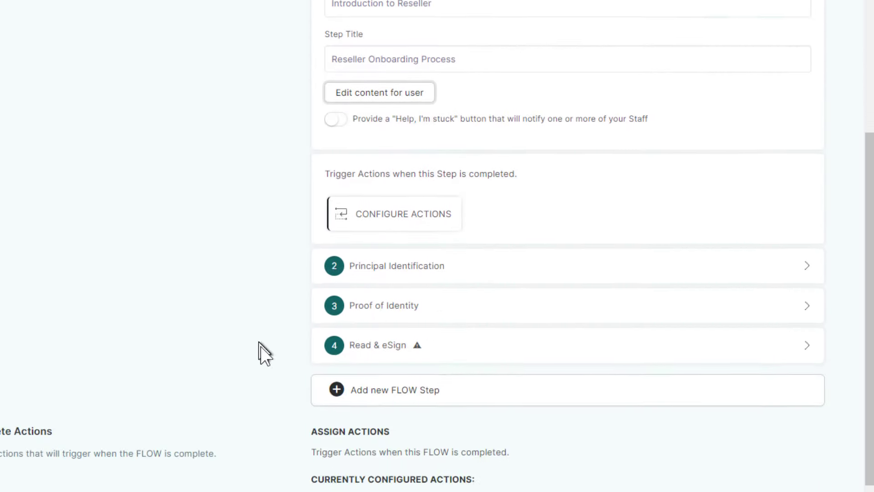
pyautogui.scroll(-2, 319, 339)
pyautogui.click(364, 308)
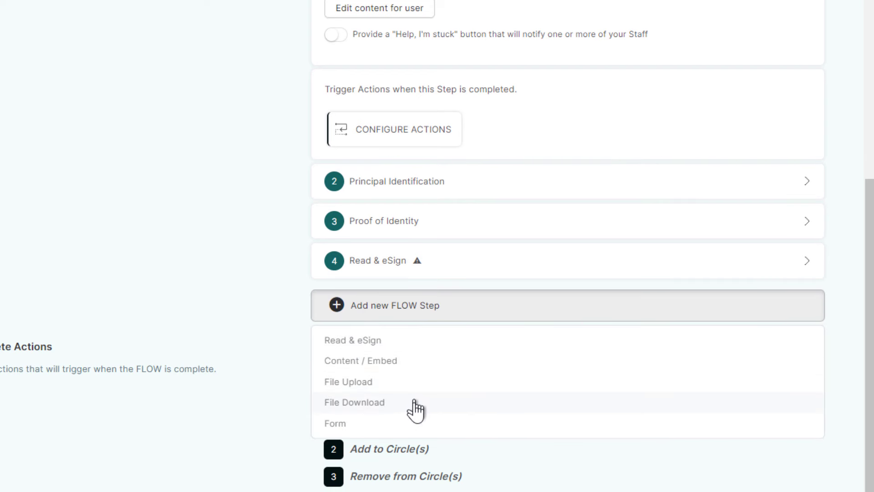
pyautogui.click(212, 340)
# Check the onboarding FLOW in the client's incognito view and return to the editor
pyautogui.scroll(5, 245, 285)
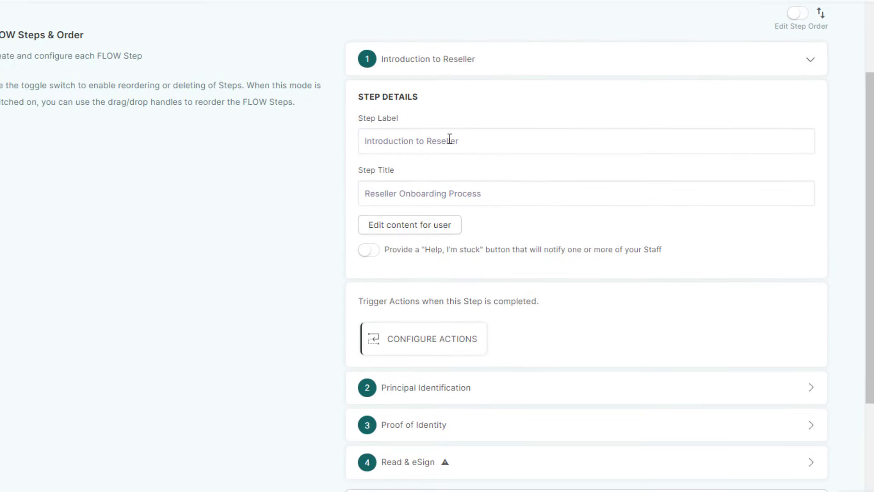
pyautogui.scroll(1, 380, 204)
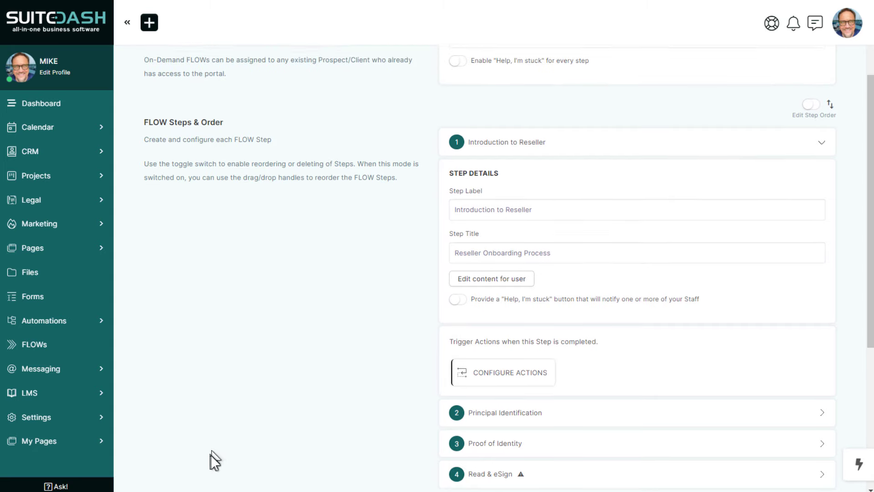
pyautogui.click(199, 459)
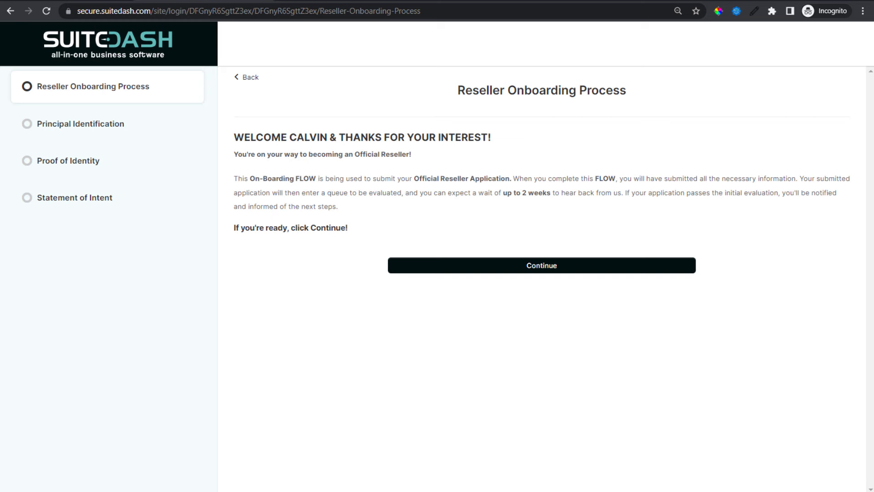
pyautogui.click(140, 471)
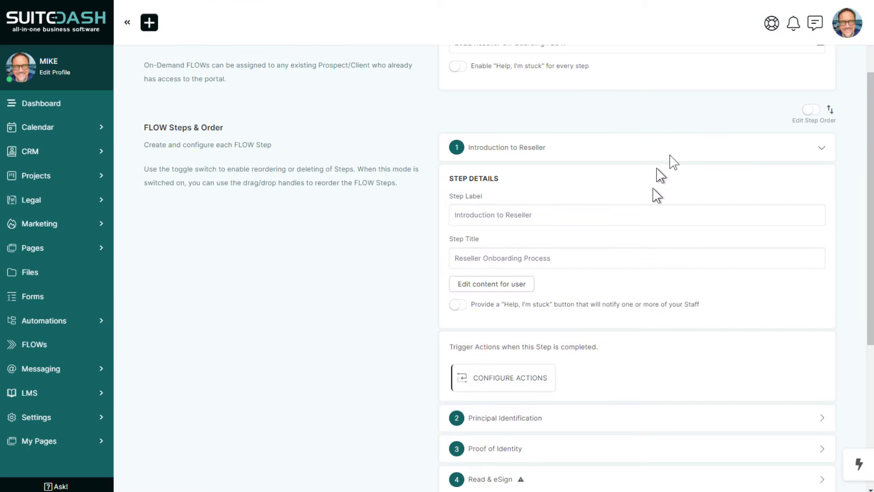
# Collapse Introduction to Reseller, inspect Principal Identification's embedded Reseller - Application form, then collapse it
pyautogui.click(822, 148)
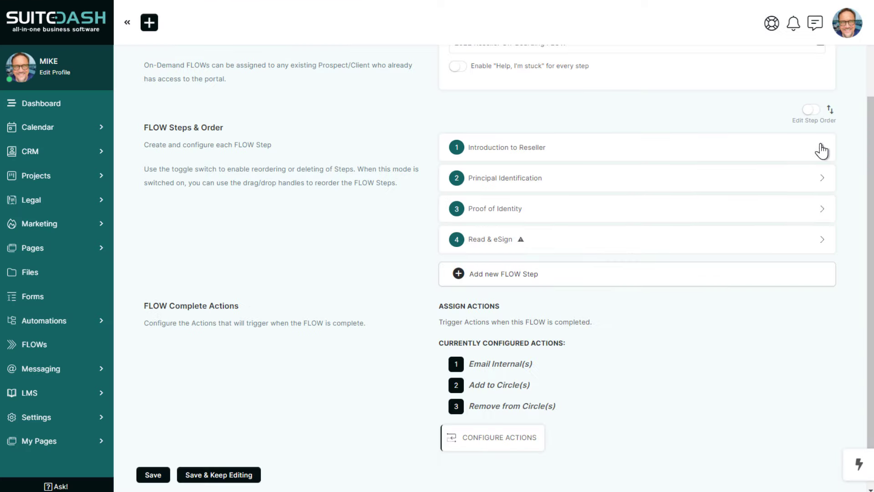
pyautogui.click(817, 182)
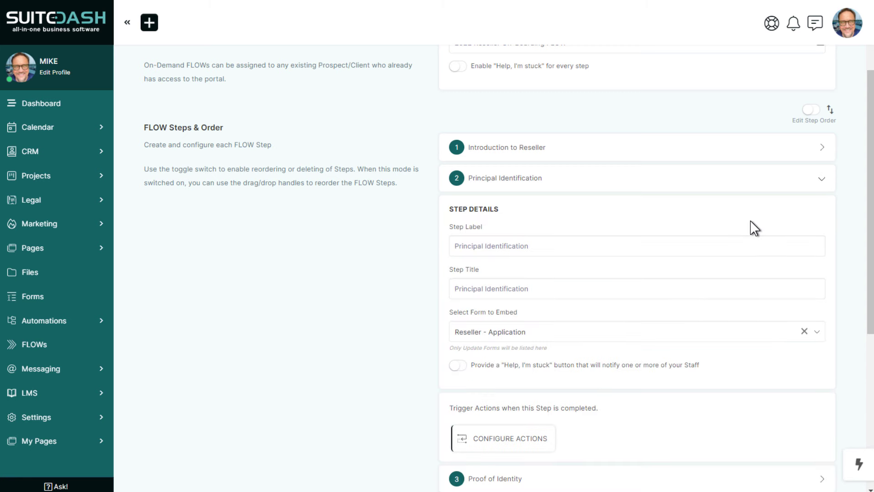
pyautogui.scroll(-2, 728, 236)
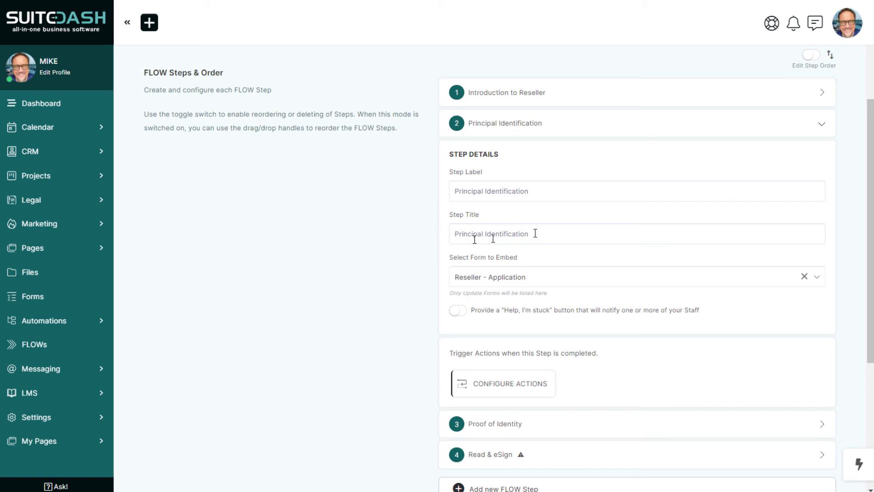
pyautogui.click(822, 128)
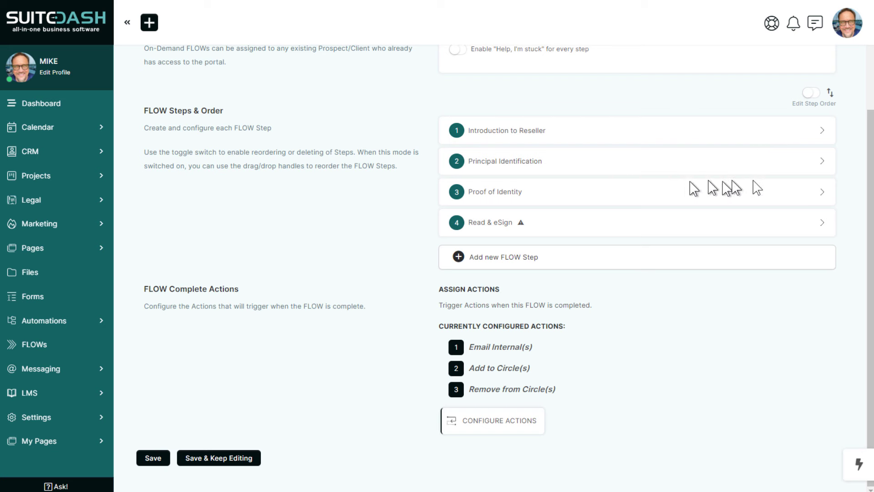
pyautogui.click(825, 194)
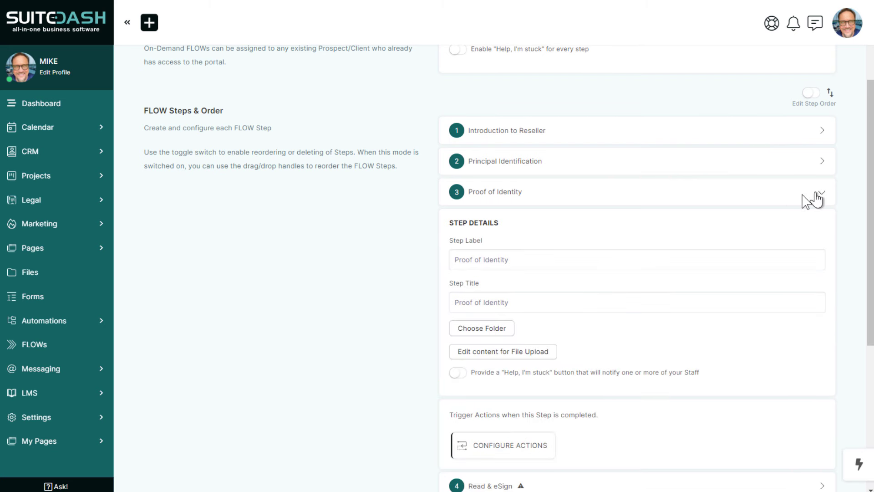
pyautogui.click(506, 359)
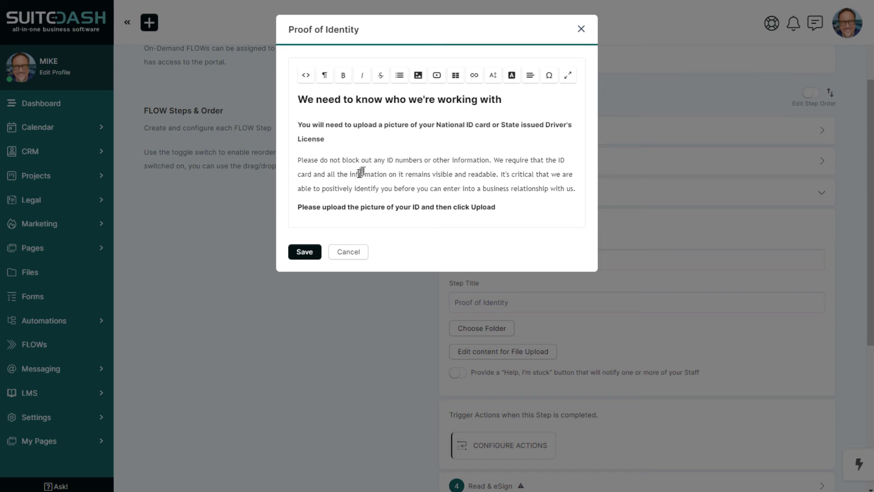
pyautogui.click(349, 253)
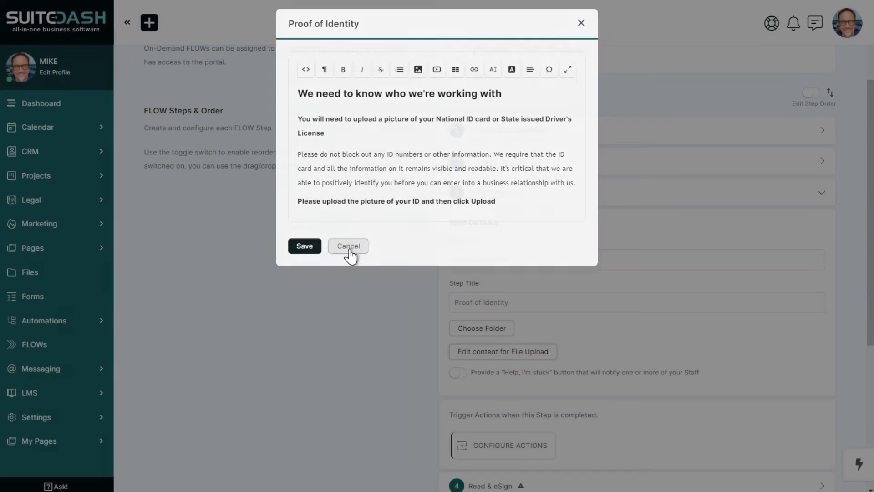
pyautogui.scroll(-1, 525, 358)
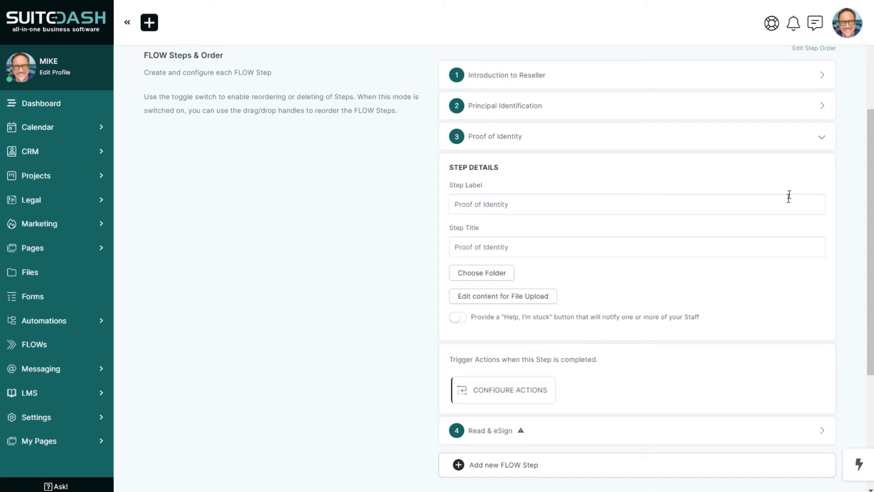
pyautogui.click(820, 139)
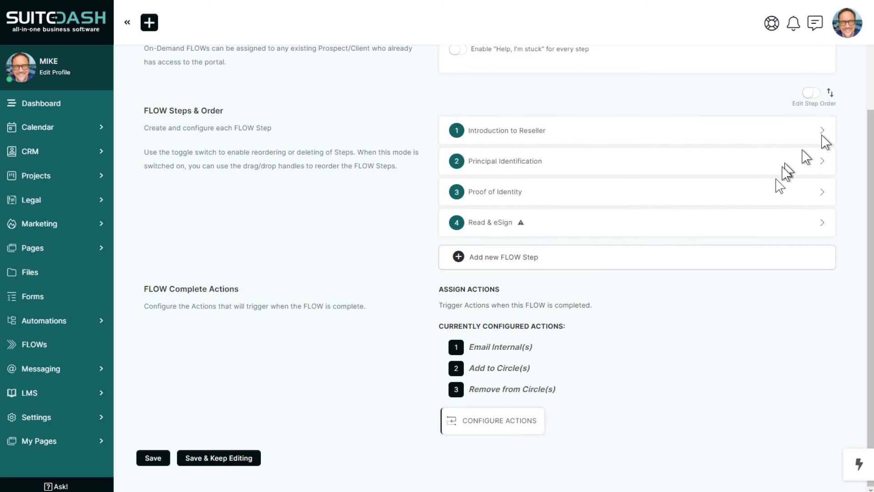
# Expand Read & eSign, review its Statement of Intent text without saving, then collapse it
pyautogui.click(819, 223)
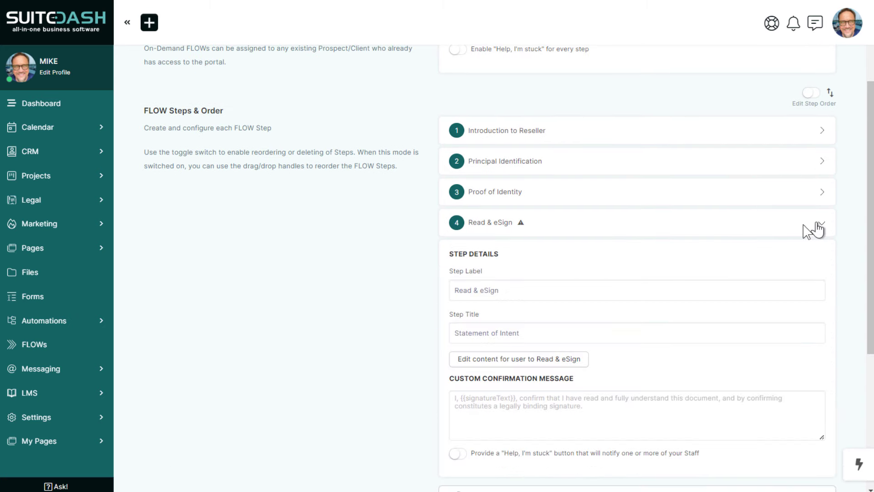
pyautogui.click(503, 359)
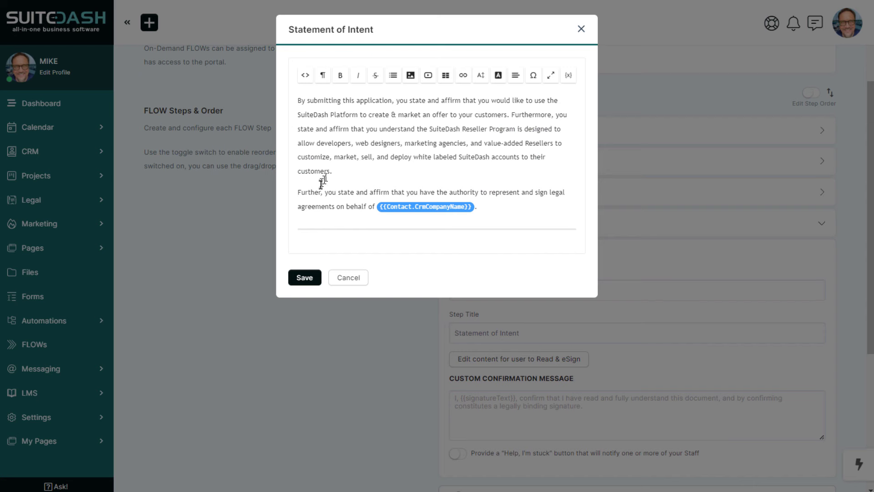
pyautogui.click(347, 278)
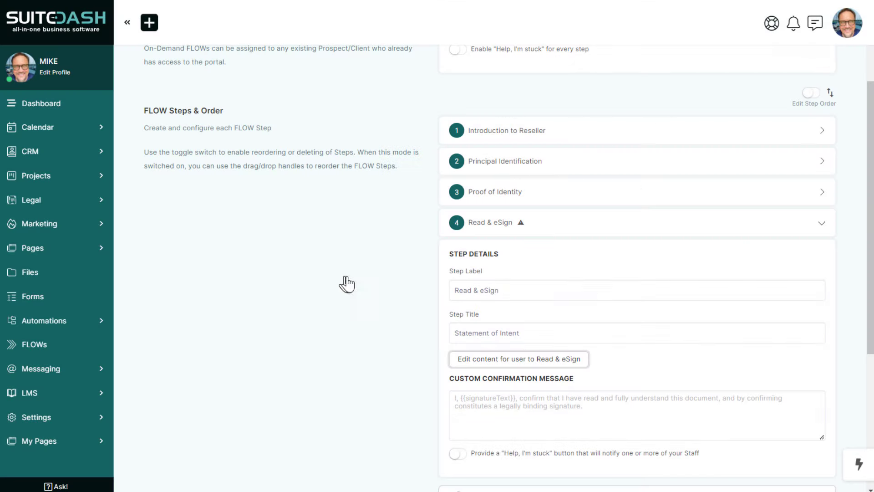
pyautogui.scroll(-2, 500, 319)
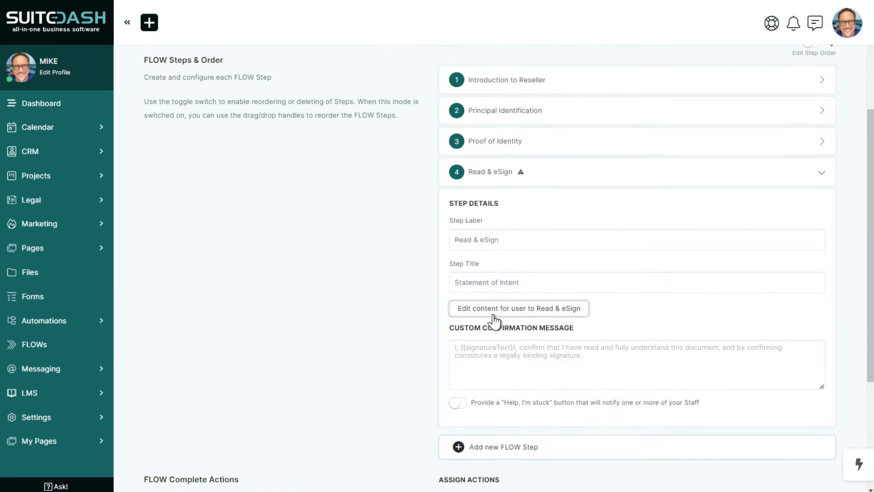
pyautogui.scroll(2, 532, 296)
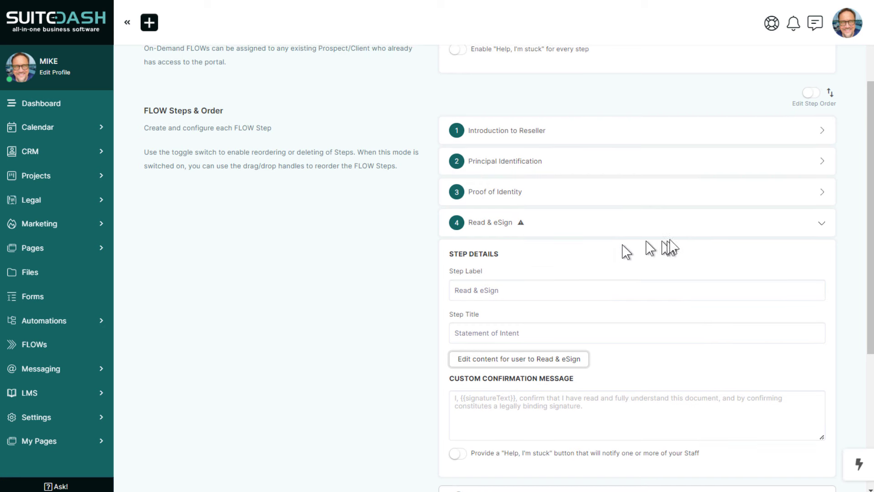
pyautogui.click(621, 222)
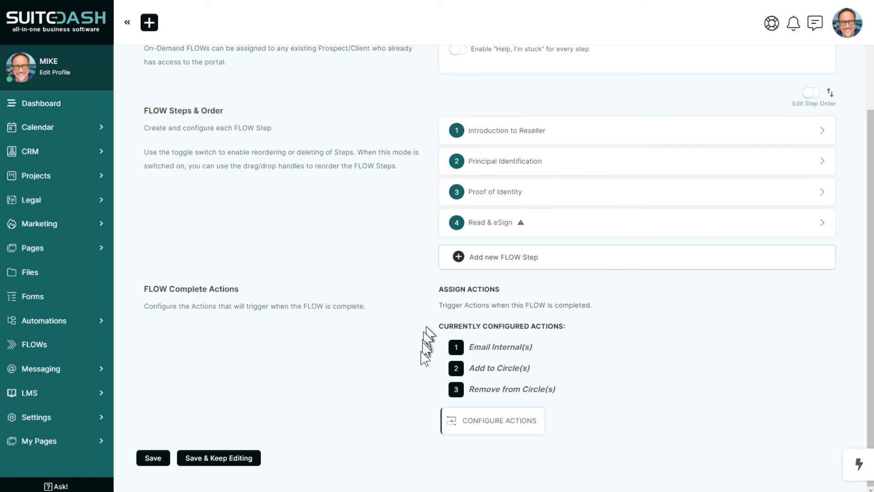
pyautogui.click(478, 428)
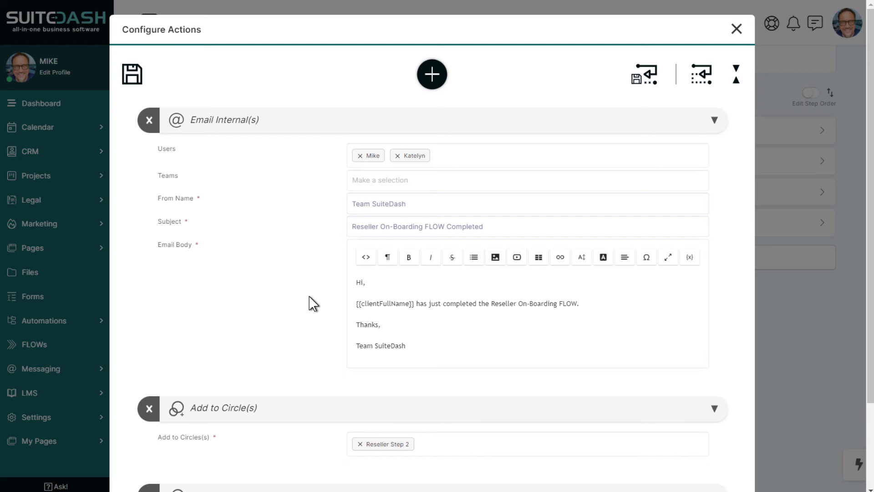
pyautogui.scroll(-2, 298, 339)
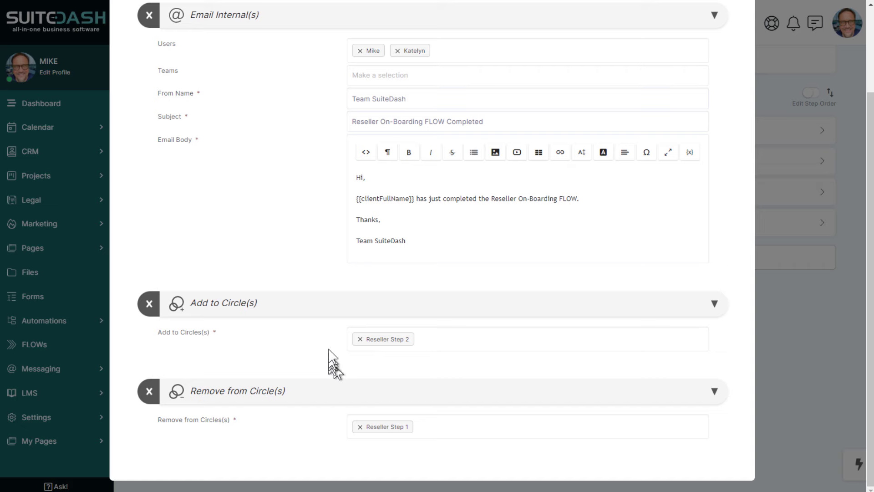
pyautogui.scroll(3, 286, 241)
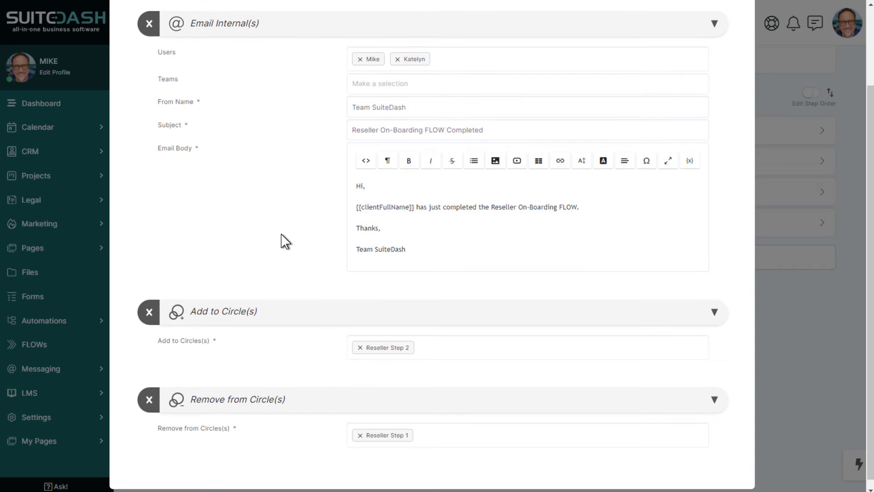
pyautogui.click(735, 29)
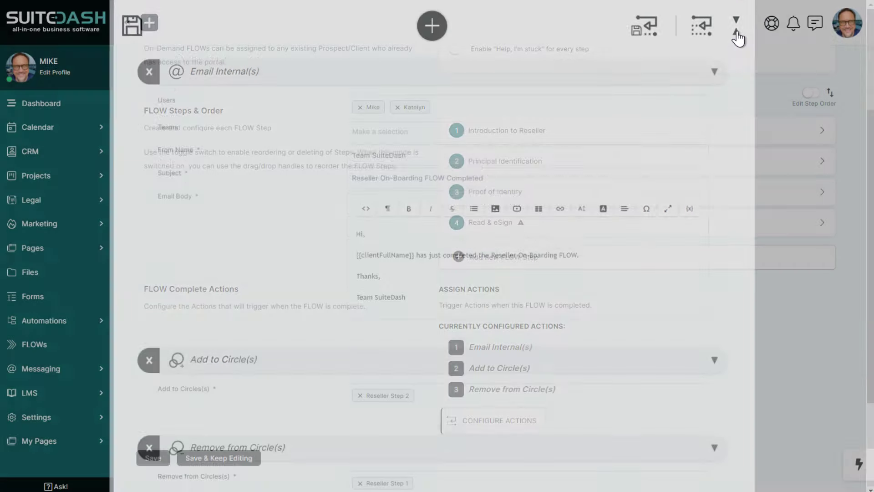
pyautogui.scroll(3, 382, 301)
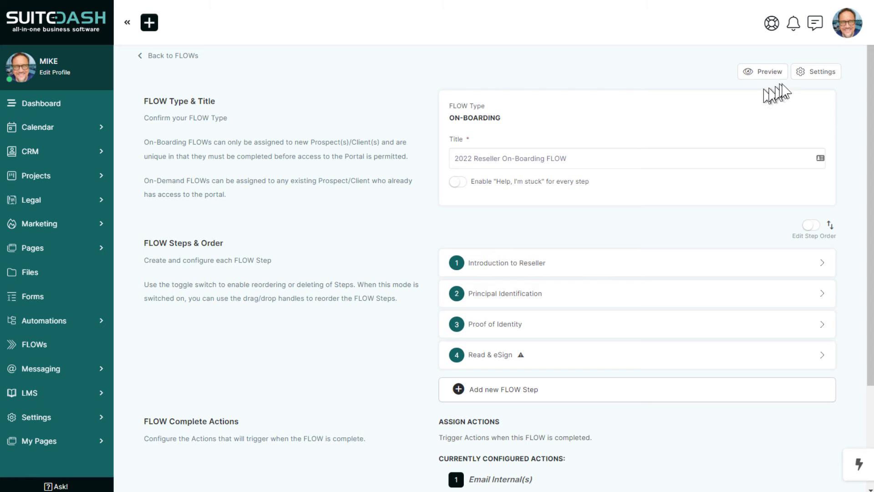
# Look at the FLOW's settings and dismiss them without saving changes
pyautogui.click(810, 74)
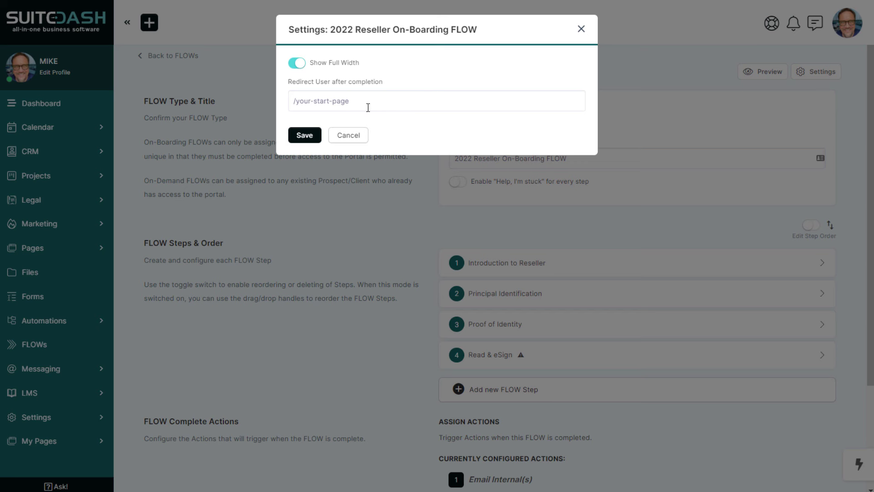
pyautogui.click(348, 135)
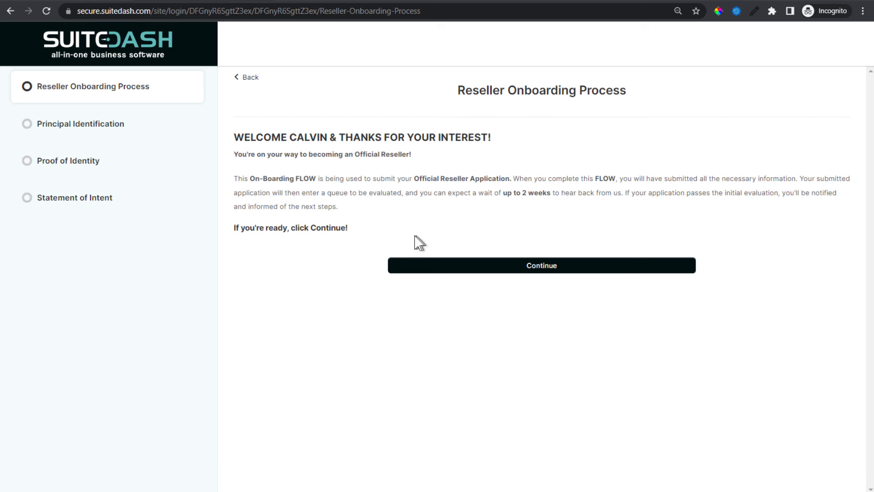
# Continue past the welcome page to the Principal Identification form
pyautogui.click(411, 268)
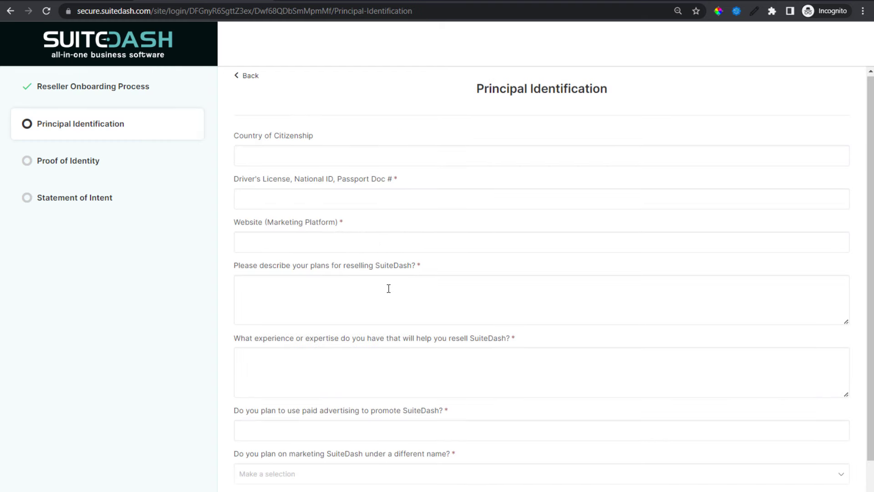
pyautogui.scroll(-2, 388, 288)
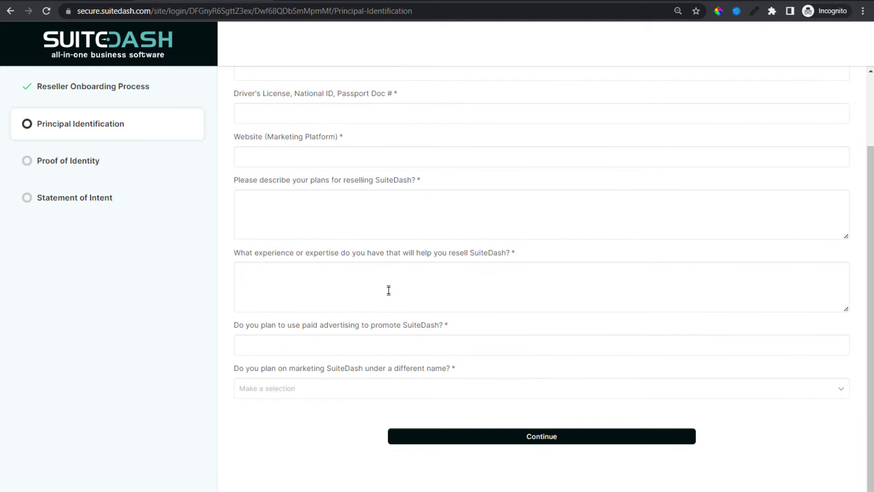
pyautogui.scroll(1, 388, 294)
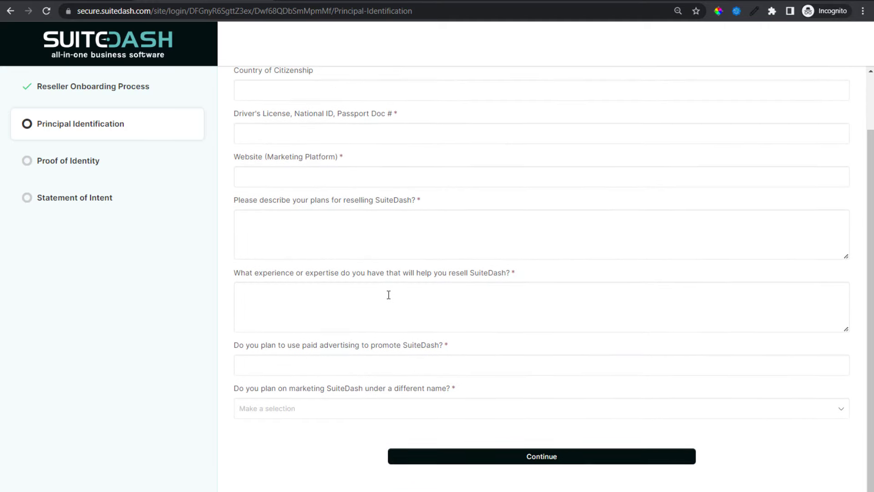
pyautogui.scroll(1, 388, 294)
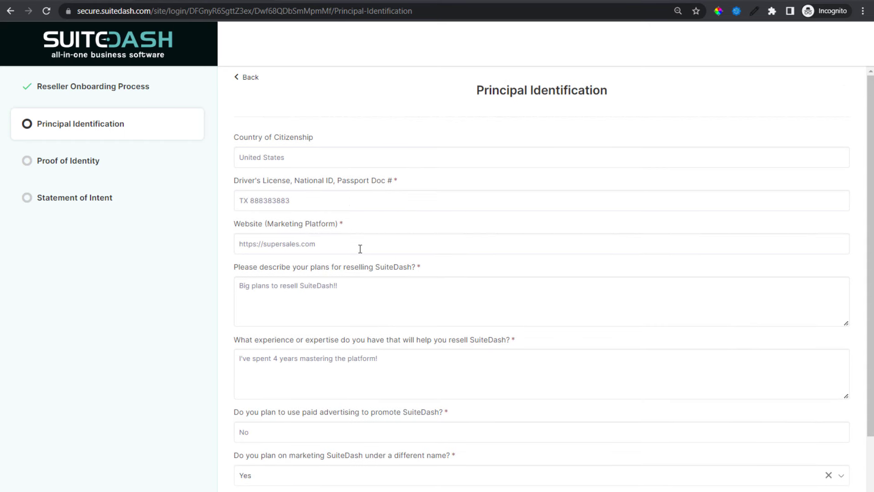
# Answer the reselling plans question and submit the Principal Identification form
pyautogui.click(373, 302)
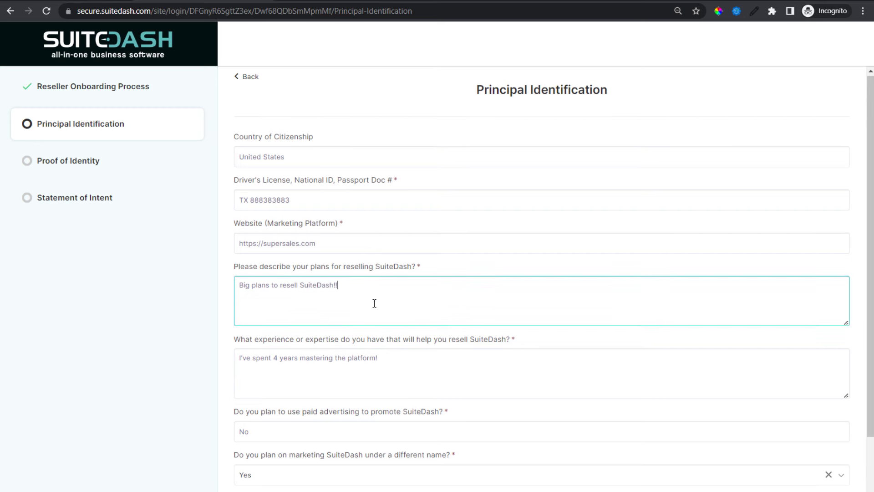
pyautogui.scroll(-3, 374, 303)
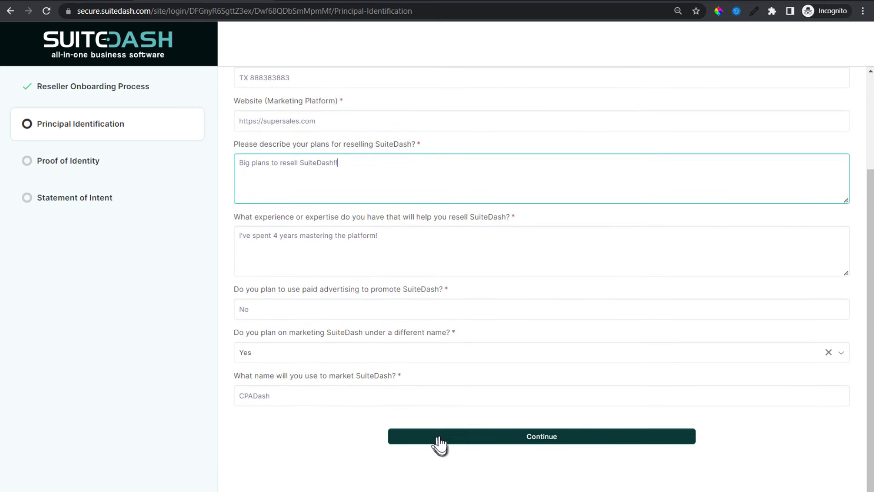
pyautogui.click(439, 441)
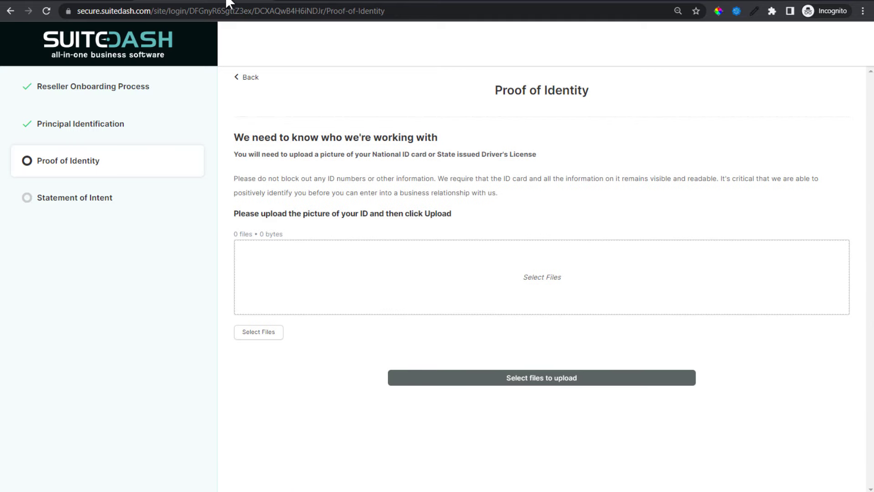
# Upload the ID card image, then e-sign the Statement of Intent with the client's name
pyautogui.moveTo(342, 137); pyautogui.dragTo(316, 283)
pyautogui.click(399, 385)
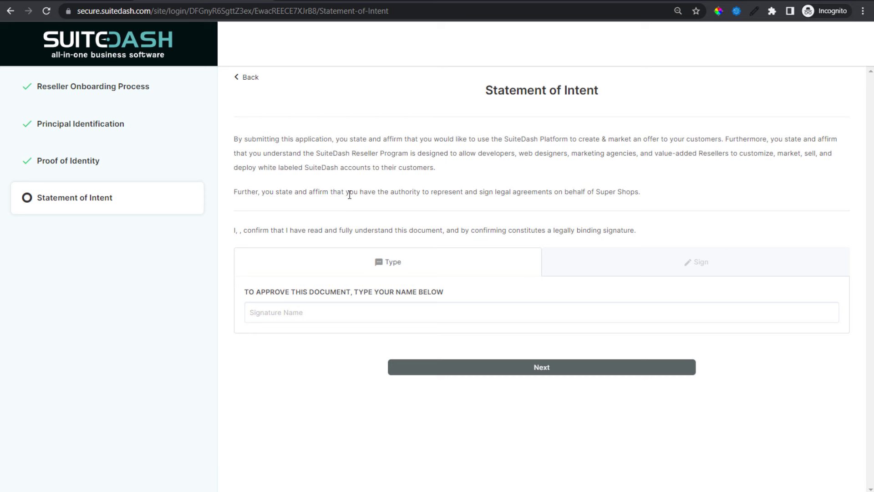
pyautogui.click(250, 311)
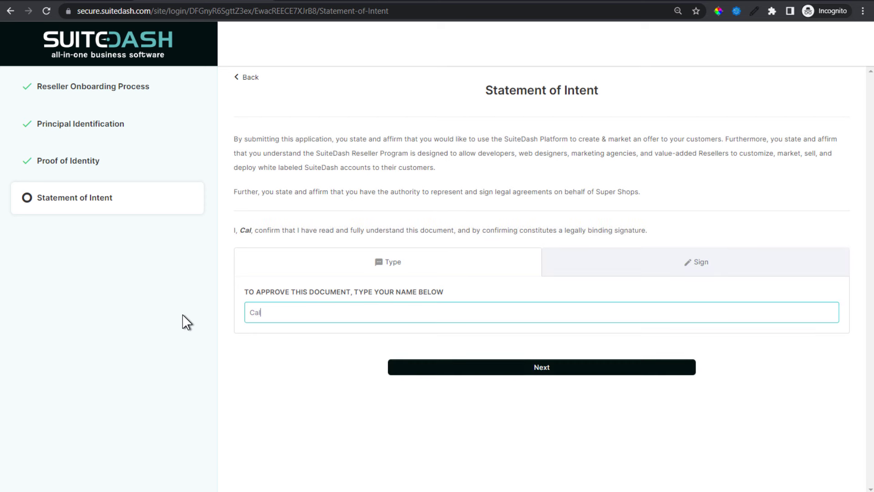
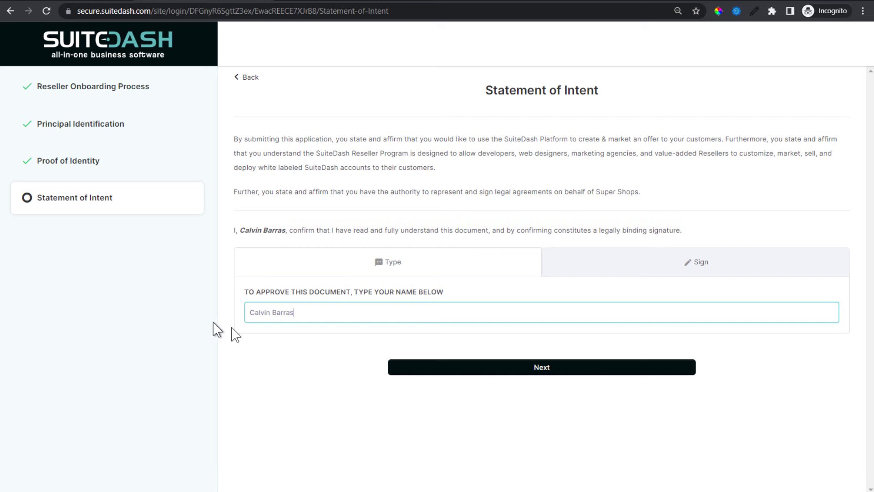
pyautogui.click(460, 371)
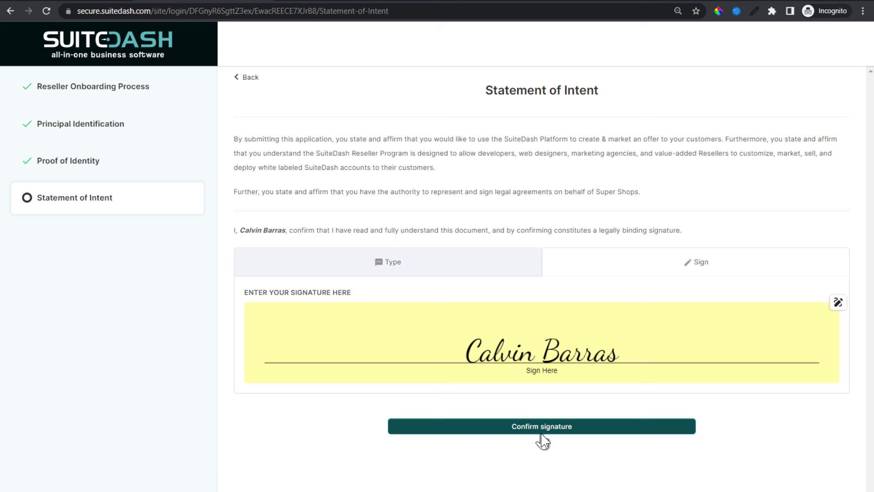
pyautogui.click(542, 436)
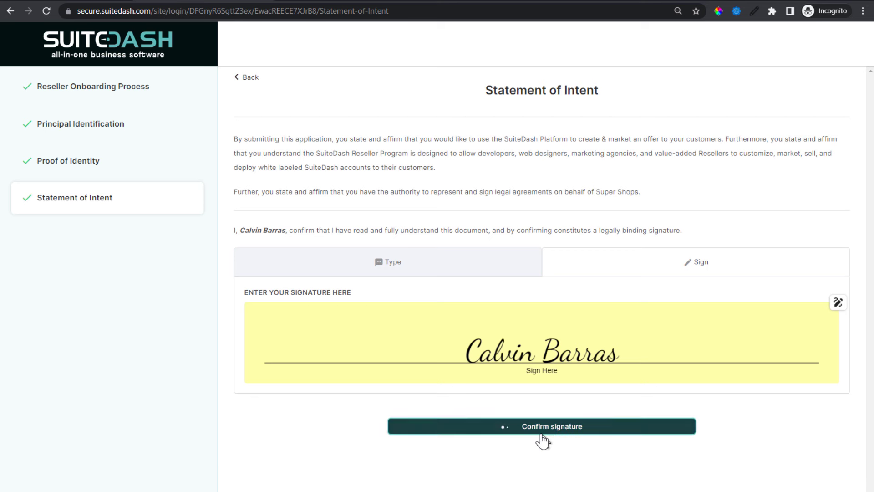
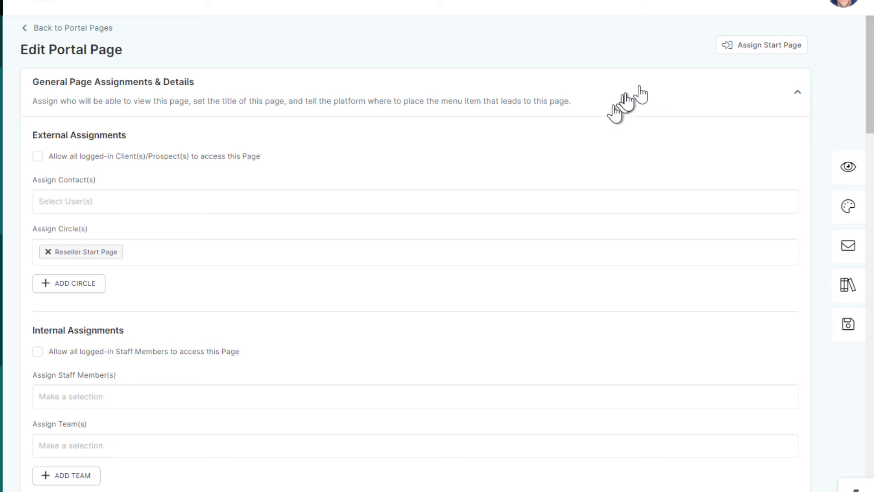
pyautogui.click(759, 53)
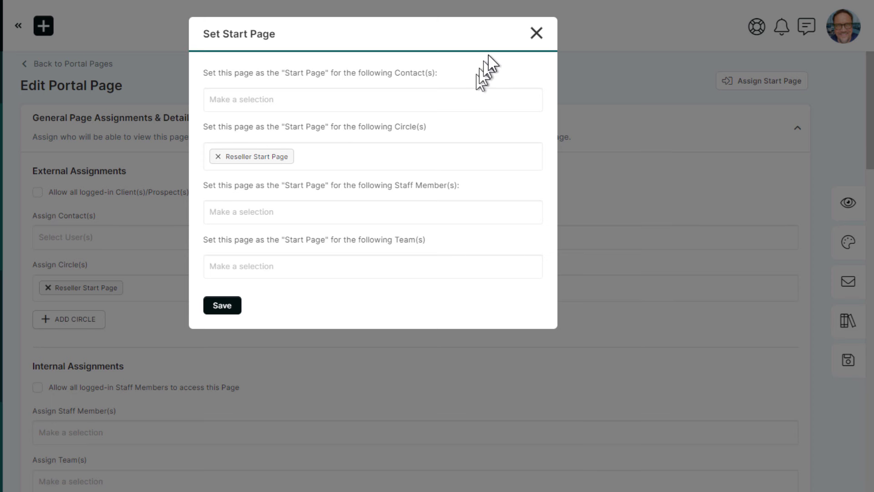
pyautogui.click(536, 33)
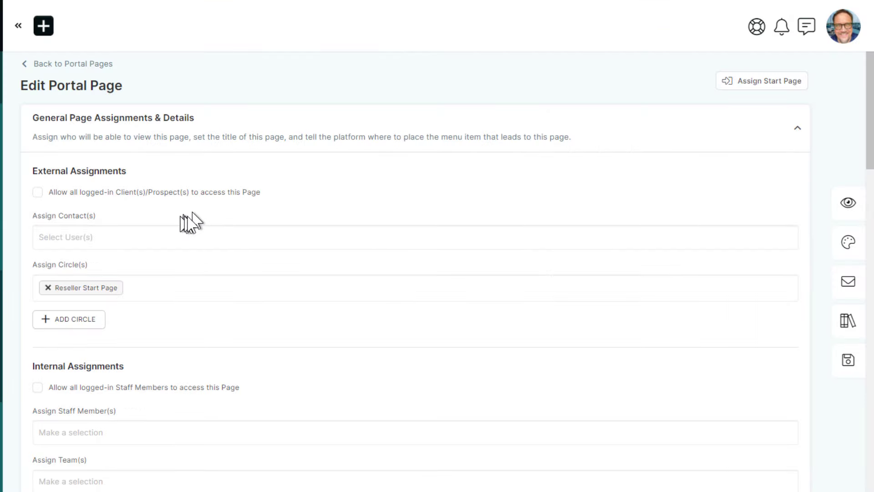
pyautogui.scroll(-6, 181, 233)
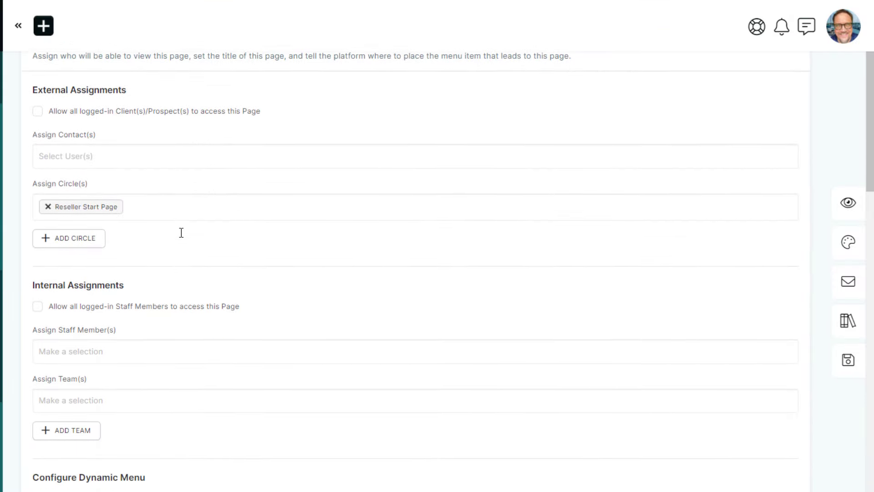
pyautogui.scroll(-3, 181, 233)
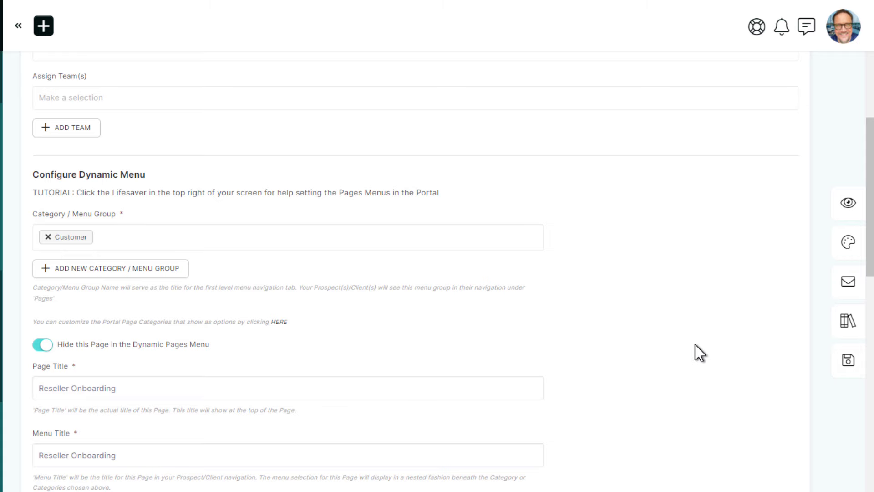
pyautogui.scroll(-10, 699, 352)
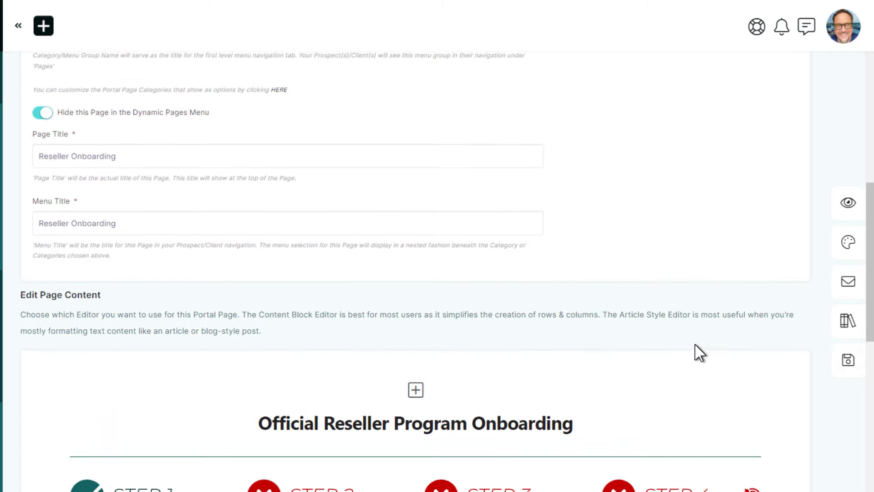
pyautogui.scroll(-2, 699, 352)
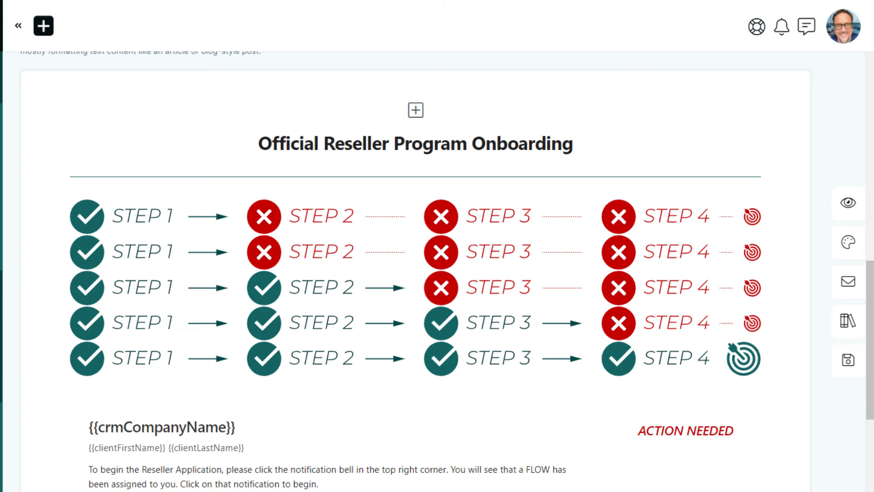
pyautogui.scroll(-5, 437, 269)
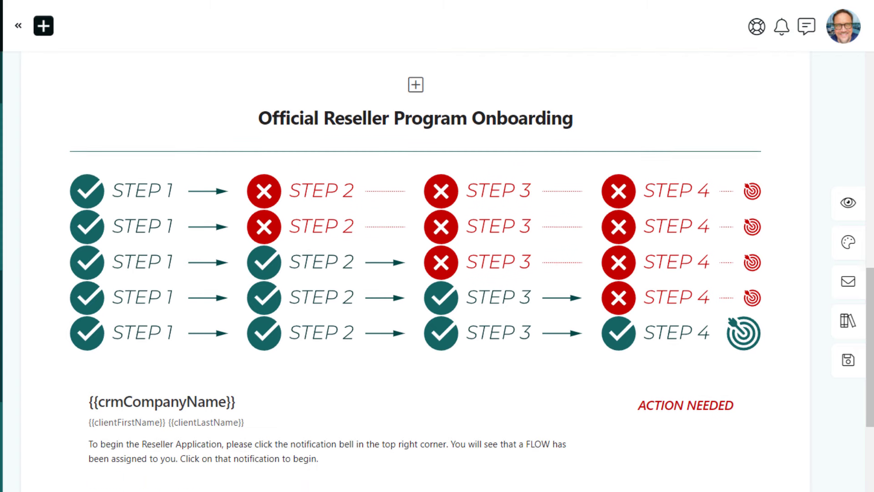
pyautogui.scroll(-4, 437, 268)
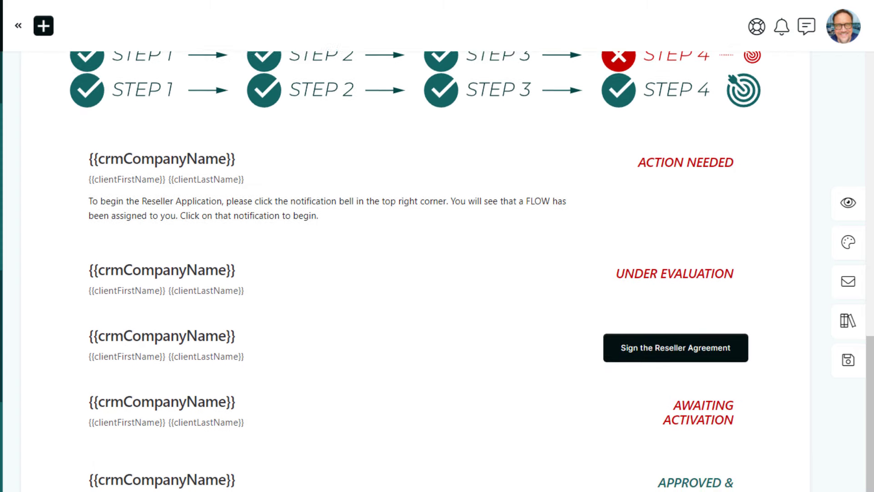
pyautogui.scroll(3, 437, 269)
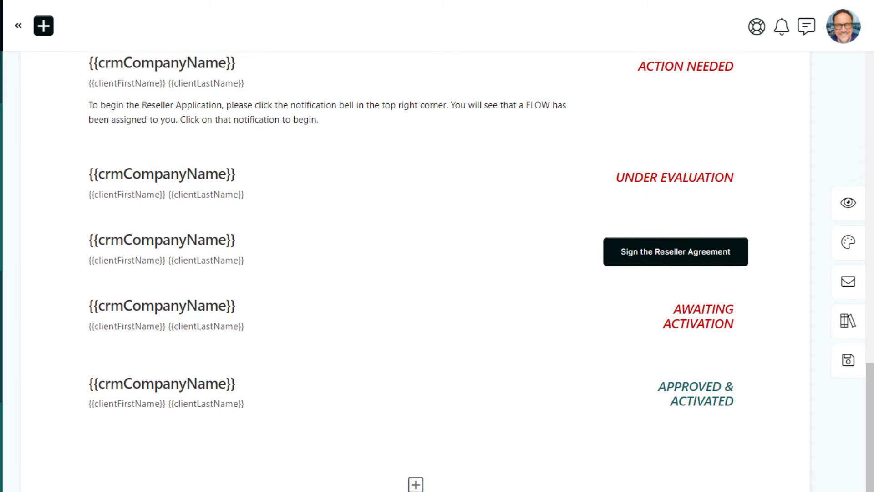
pyautogui.scroll(4, 437, 268)
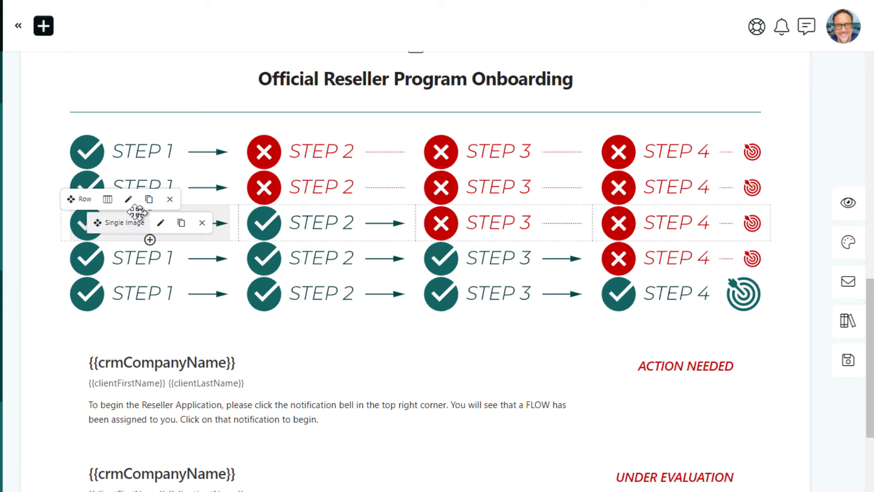
pyautogui.click(128, 200)
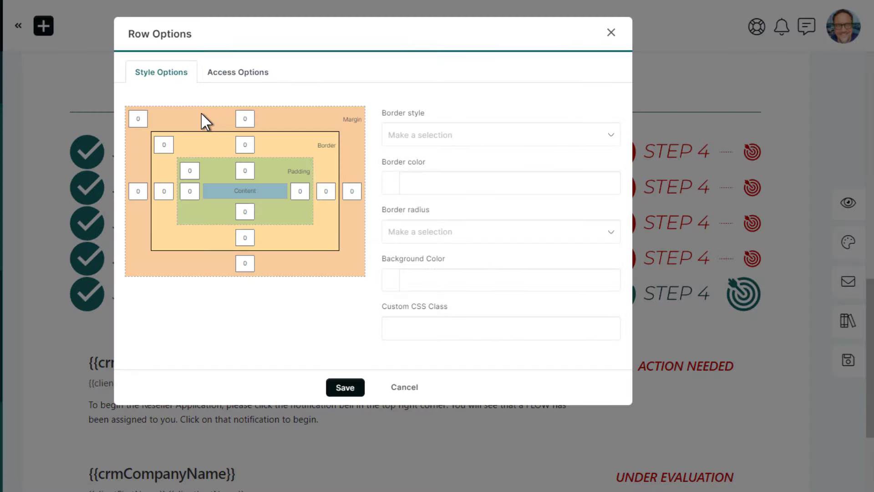
pyautogui.click(235, 86)
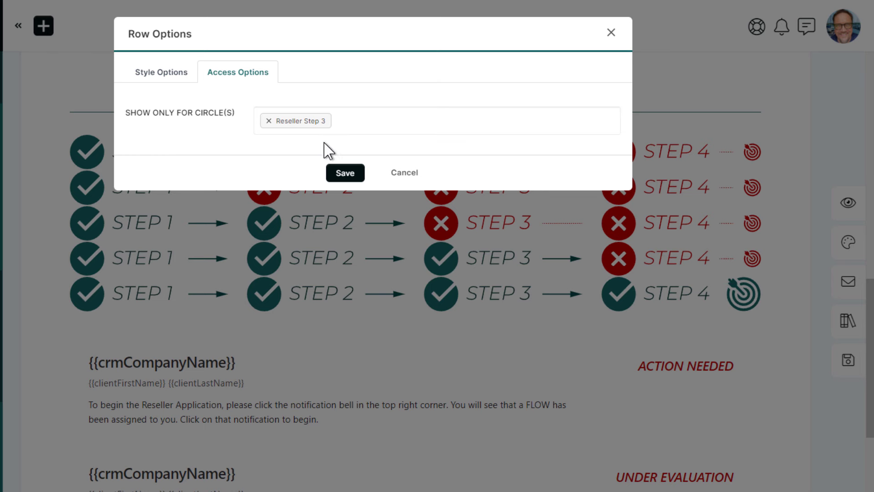
pyautogui.click(403, 173)
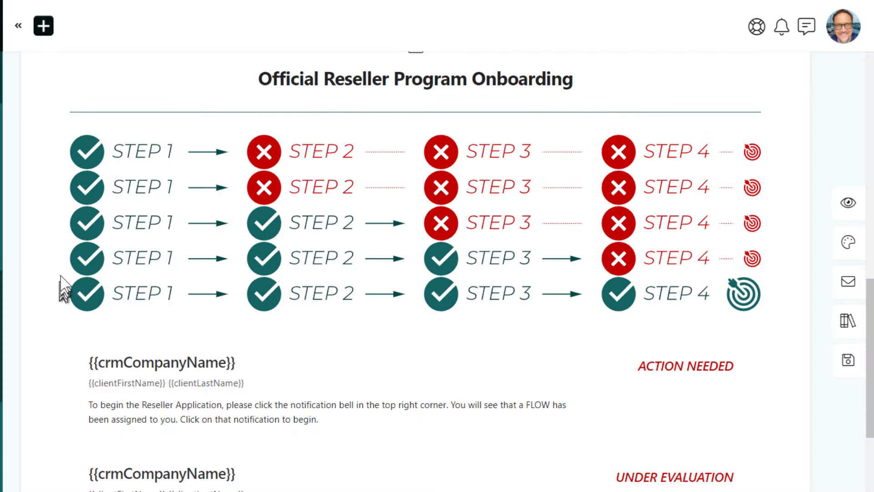
pyautogui.moveTo(63, 243)
pyautogui.scroll(-5, 43, 328)
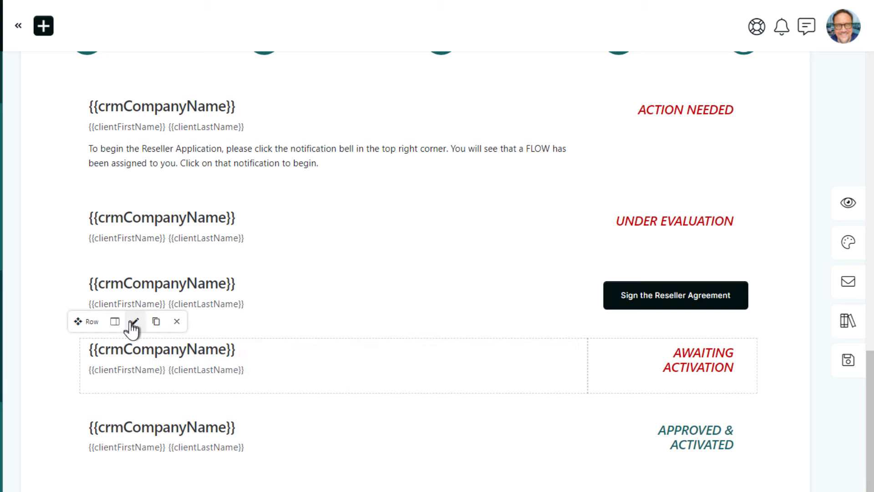
pyautogui.click(135, 322)
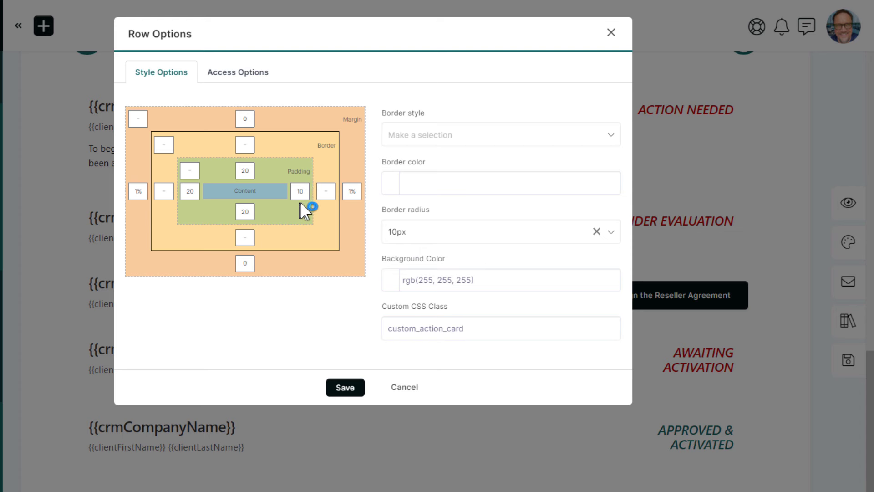
pyautogui.click(232, 75)
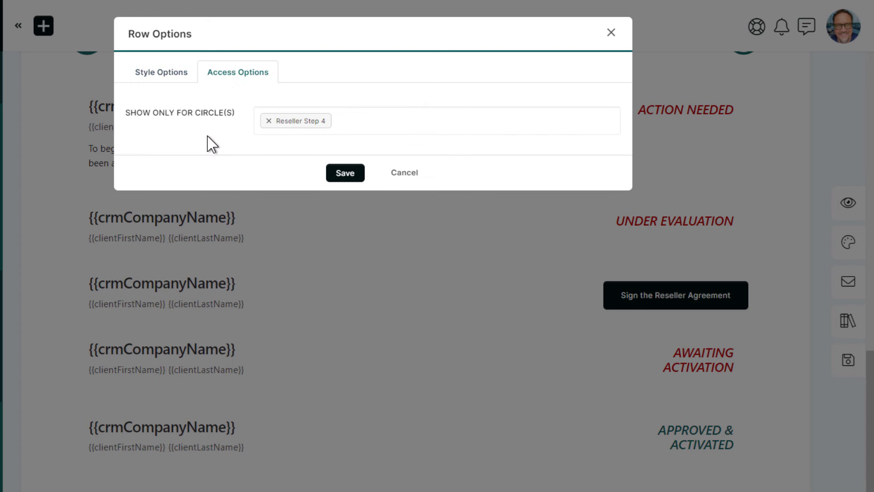
pyautogui.click(405, 174)
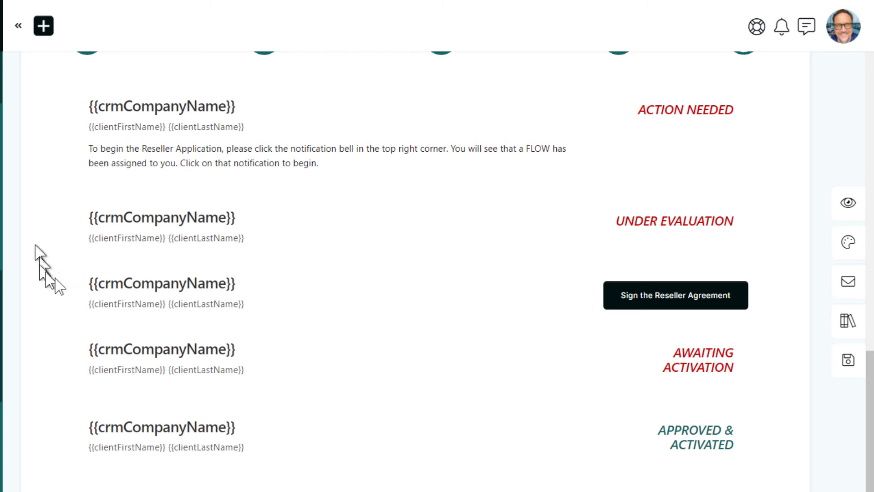
pyautogui.scroll(3, 66, 288)
pyautogui.scroll(3, 66, 288)
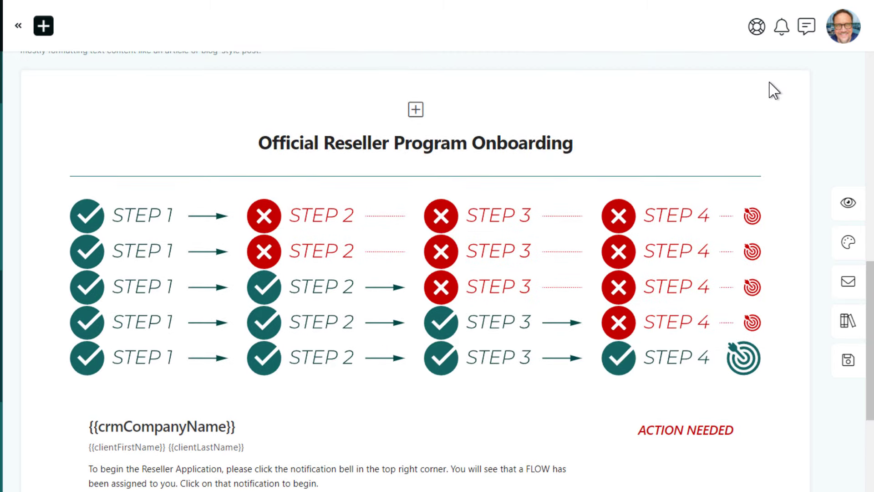
# Go to the Pop-Up Notices management page and dismiss the new feature announcement
pyautogui.click(843, 27)
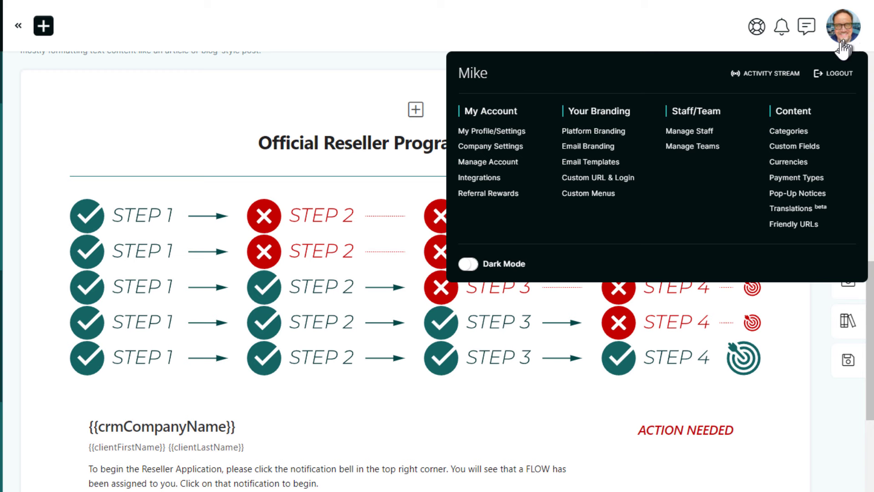
pyautogui.click(782, 194)
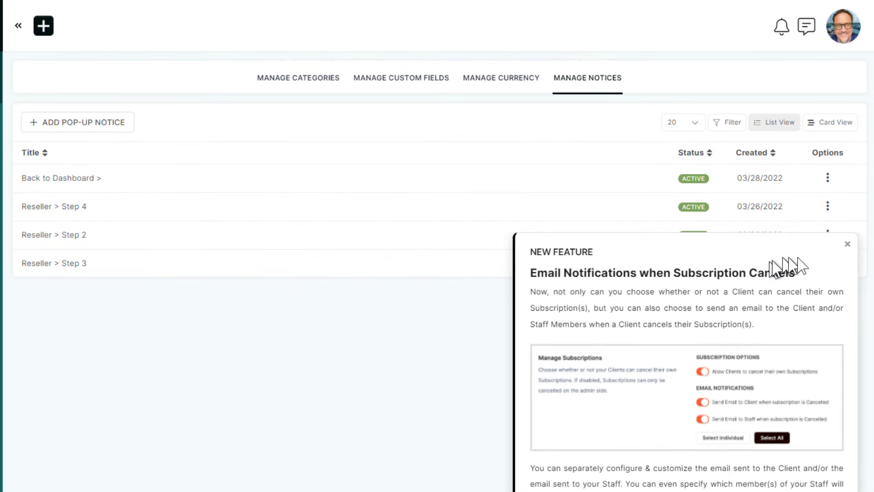
pyautogui.click(847, 245)
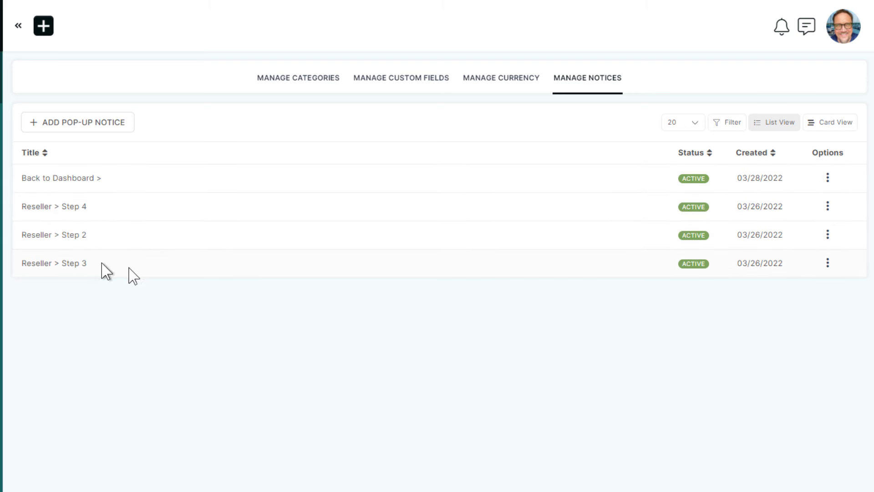
# Review which circle the Reseller > Step 2 notice is assigned to, then close without changes
pyautogui.click(829, 235)
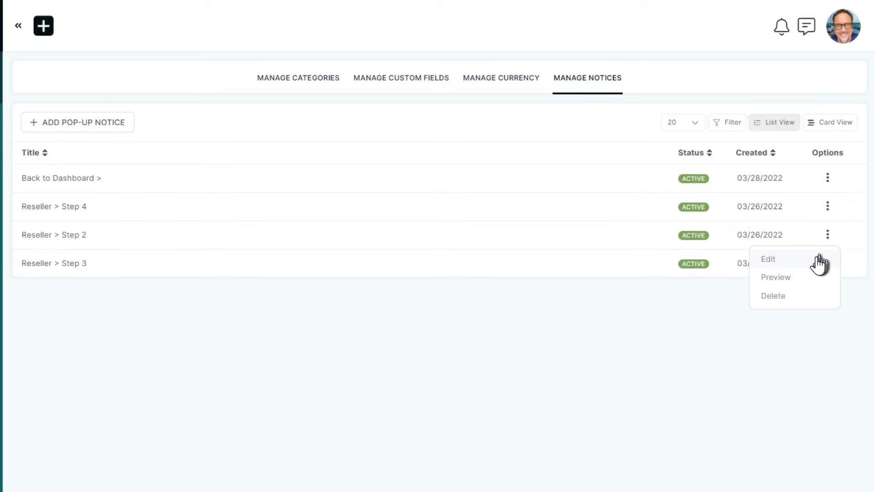
pyautogui.click(819, 260)
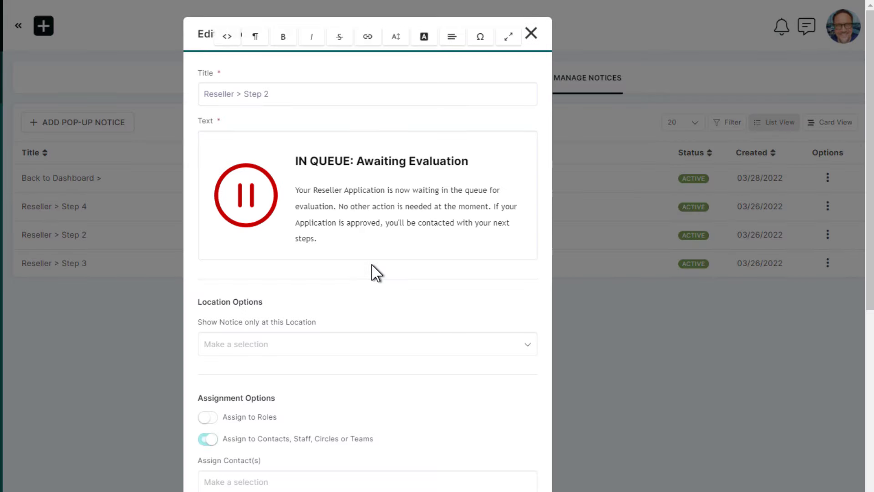
pyautogui.scroll(-2, 360, 321)
pyautogui.scroll(-2, 332, 346)
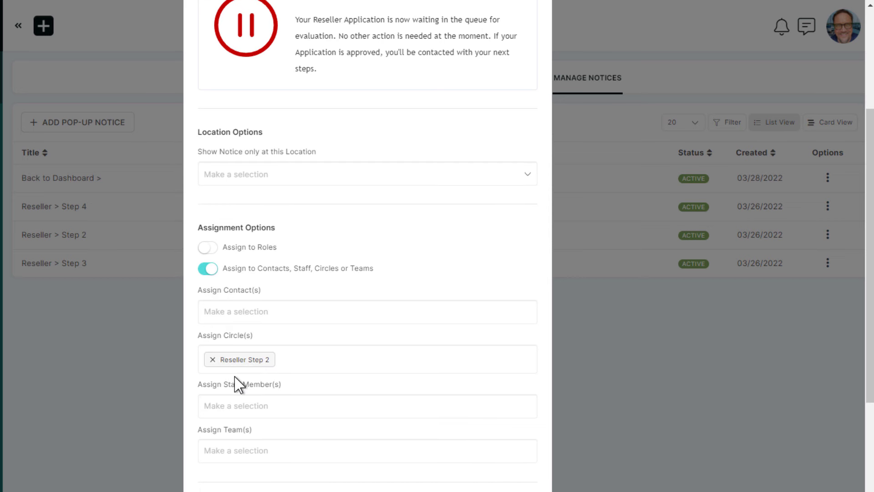
pyautogui.scroll(2, 487, 182)
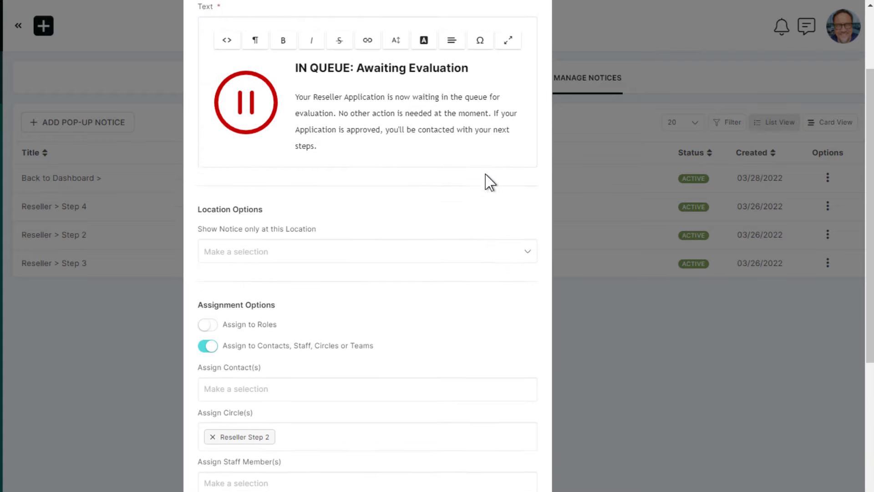
pyautogui.scroll(3, 492, 154)
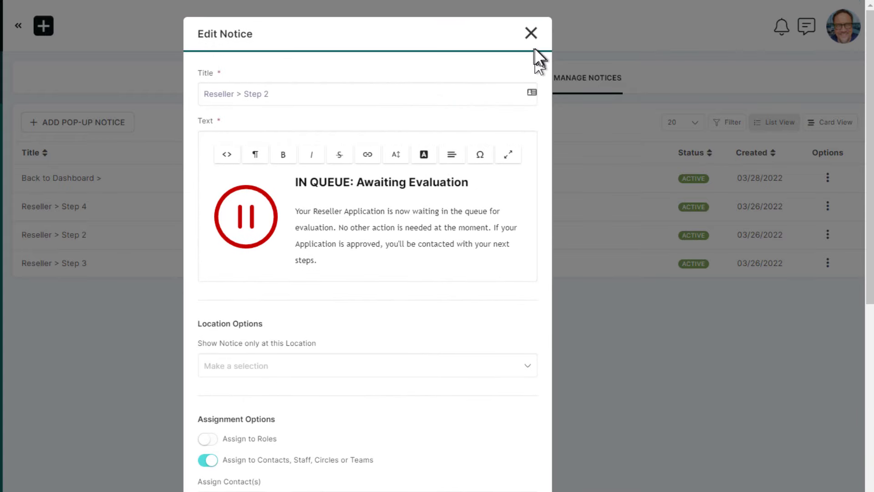
pyautogui.click(531, 33)
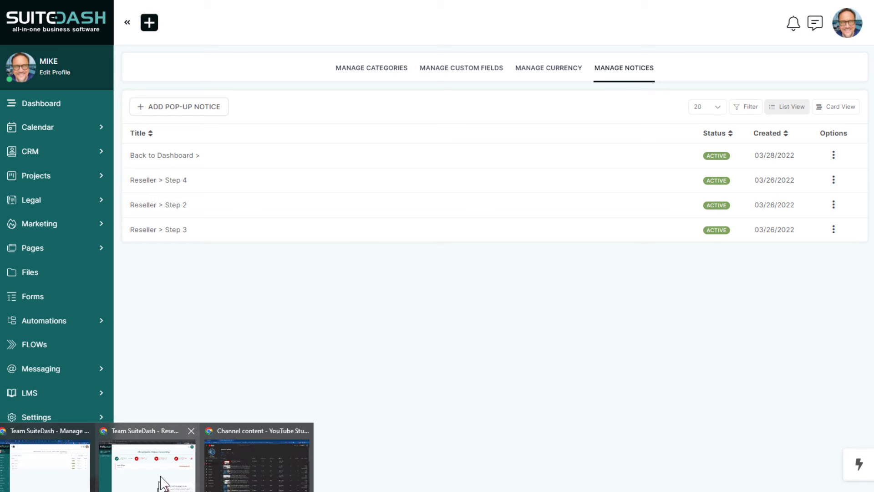
# In CRM Contacts, toggle the filter panel and show the Super Shops prospect's available actions
pyautogui.click(163, 483)
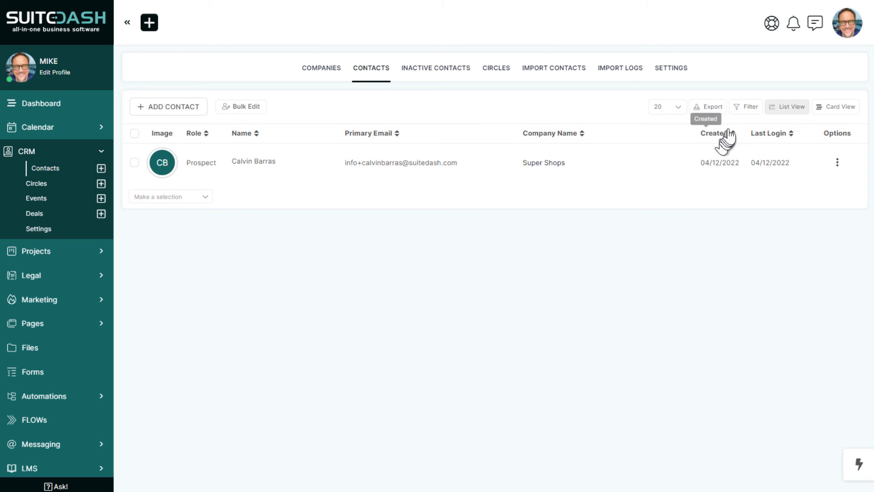
pyautogui.click(742, 110)
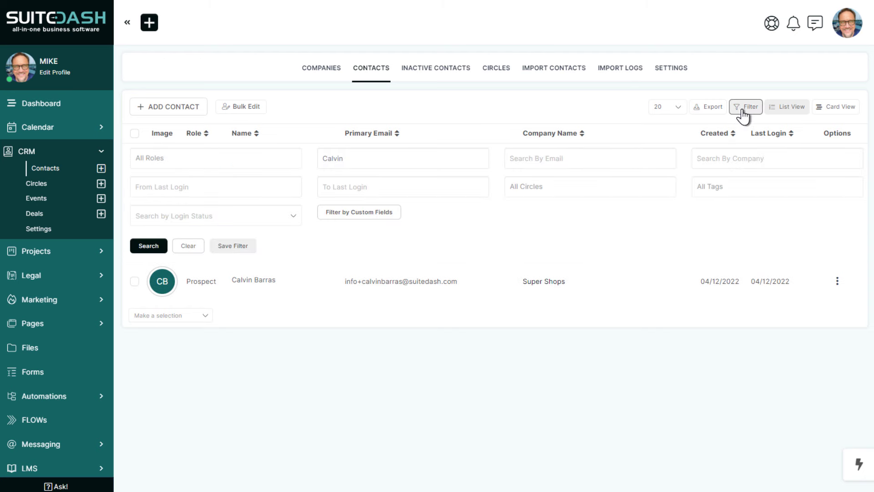
pyautogui.click(742, 111)
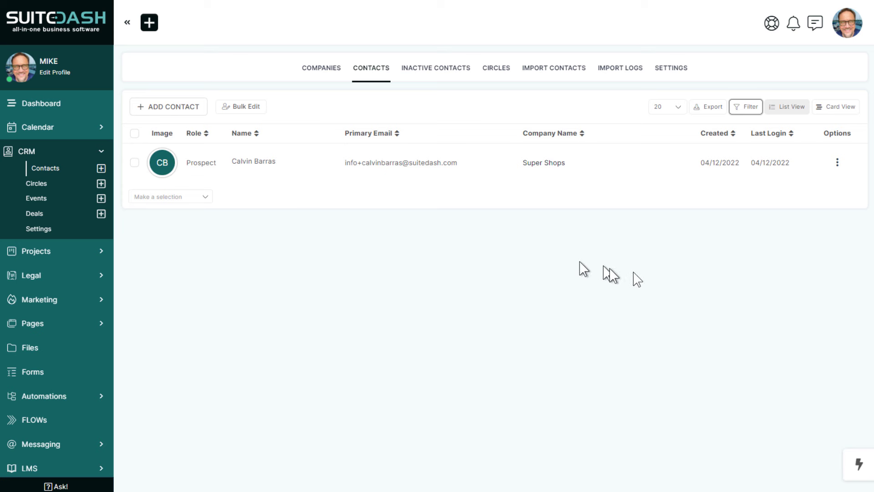
pyautogui.click(836, 162)
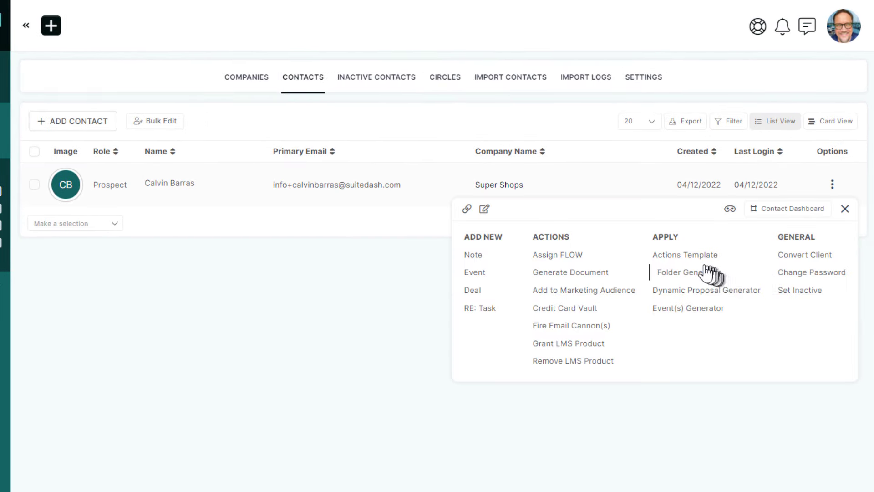
# Trigger the Reseller > Ready to Sign action template on Super Shops, then reload their onboarding portal
pyautogui.click(683, 261)
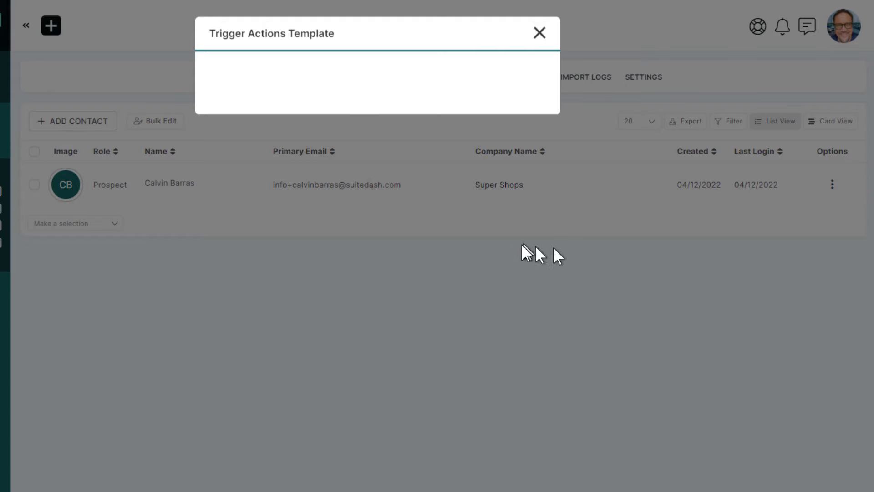
pyautogui.click(339, 130)
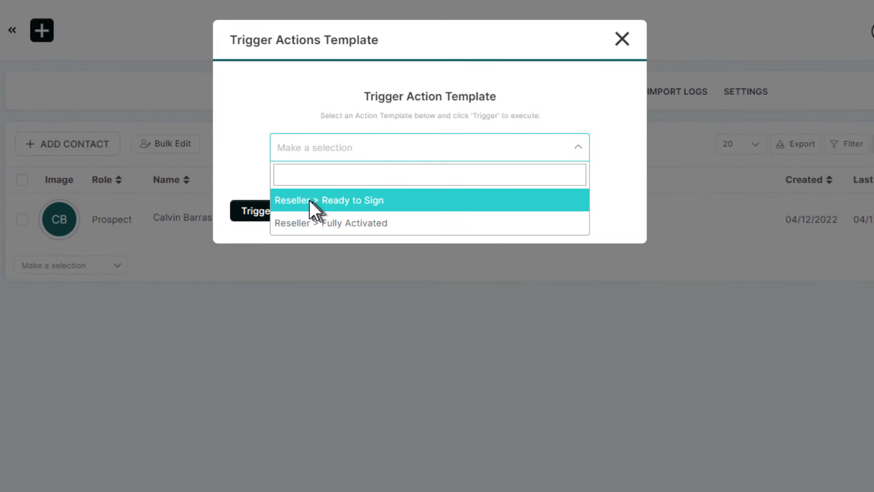
pyautogui.click(346, 201)
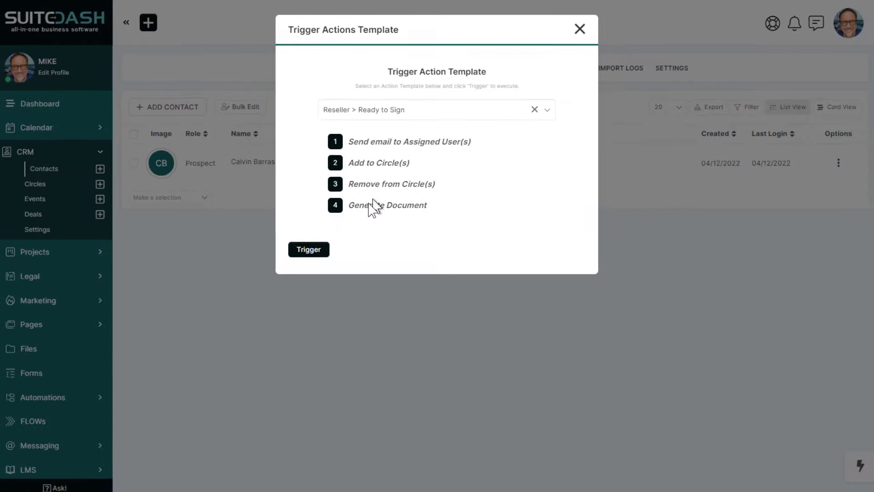
pyautogui.click(314, 250)
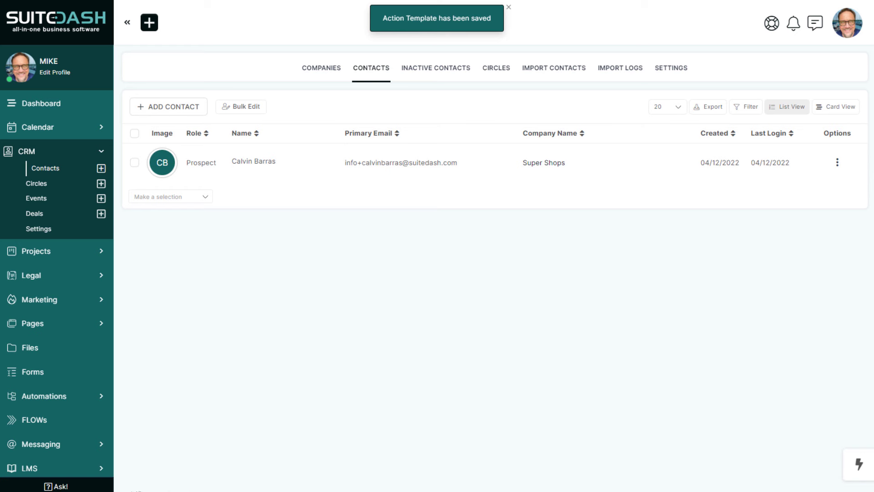
pyautogui.click(178, 471)
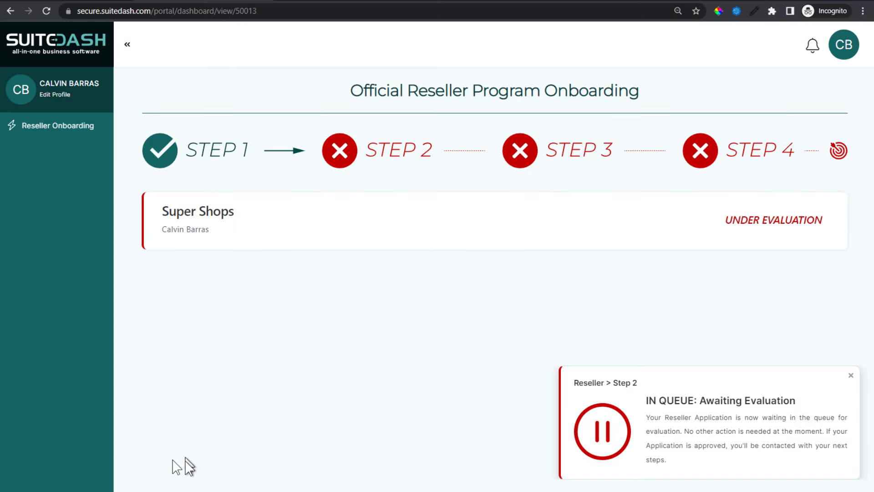
pyautogui.click(53, 13)
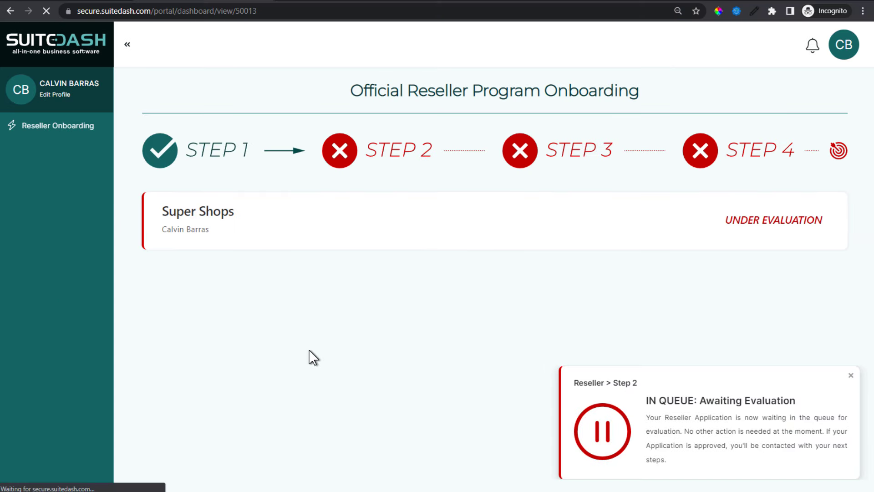
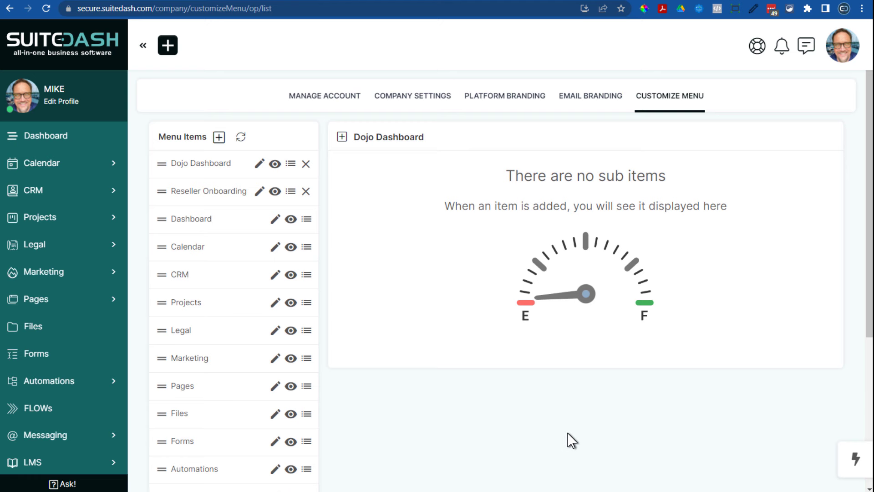
# Save the Reseller Onboarding menu item with its label unchanged and Hide from dynamic pages menu on
pyautogui.click(842, 58)
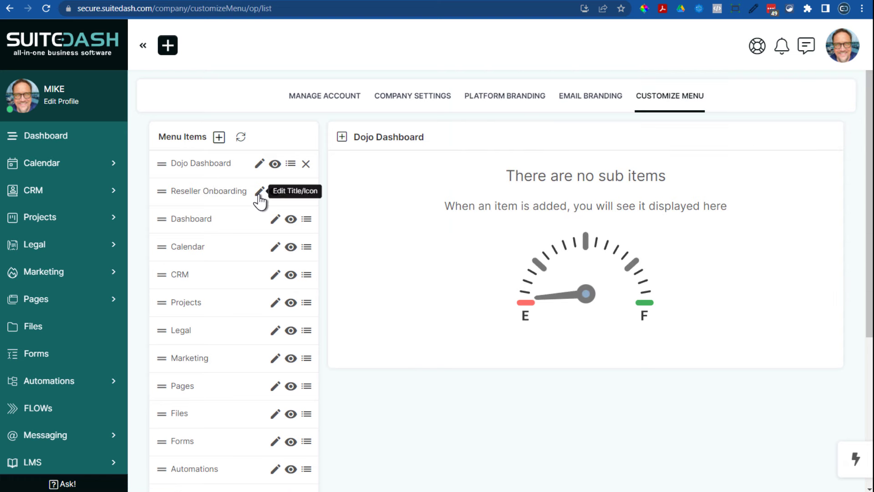
pyautogui.click(259, 191)
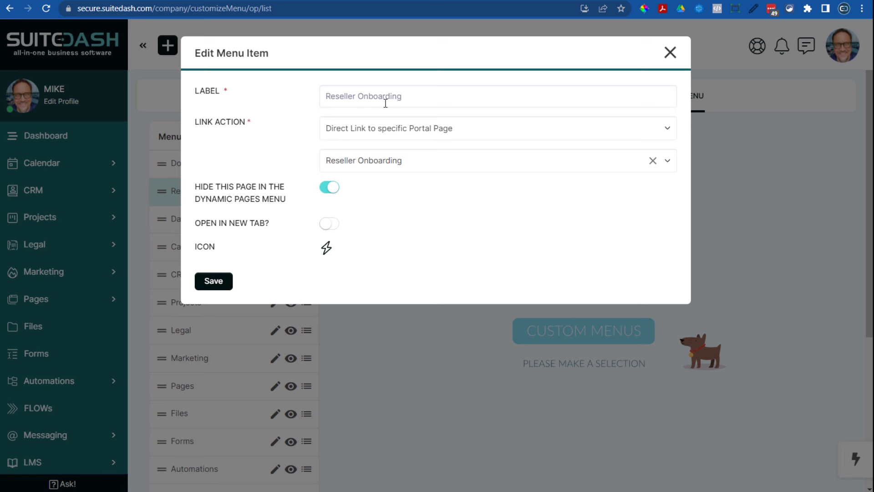
pyautogui.tripleClick(414, 104)
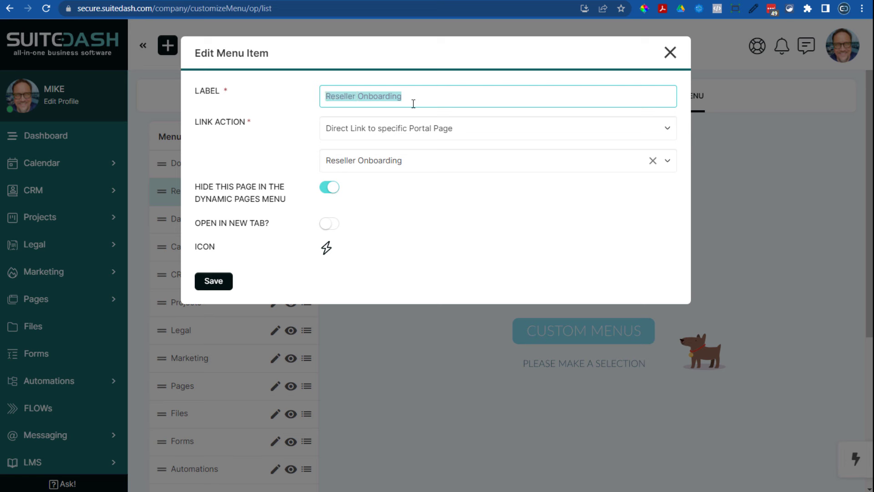
pyautogui.click(424, 94)
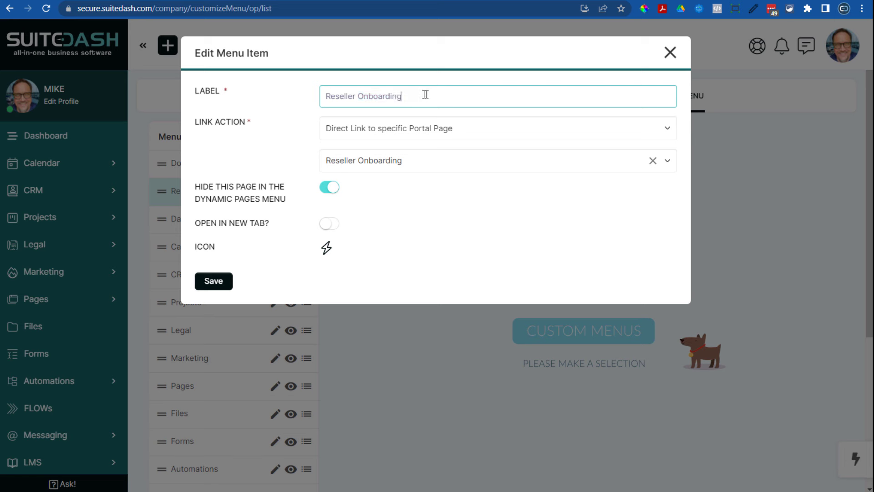
pyautogui.click(300, 97)
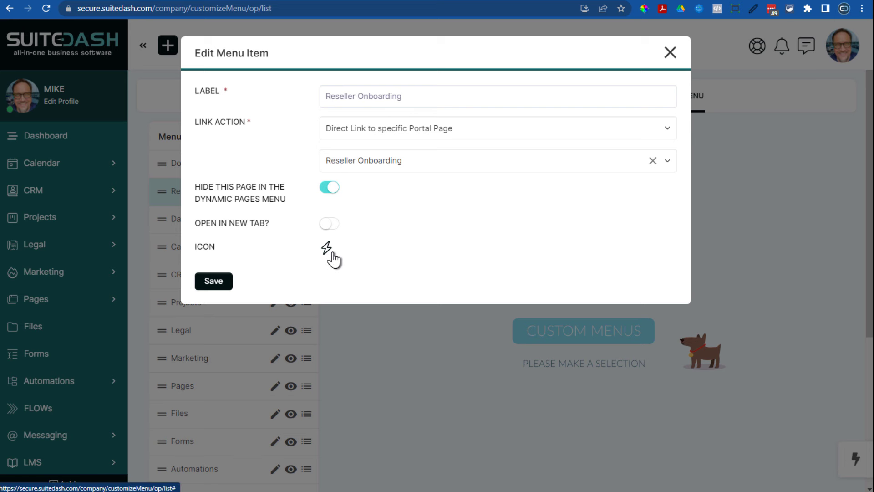
pyautogui.click(328, 197)
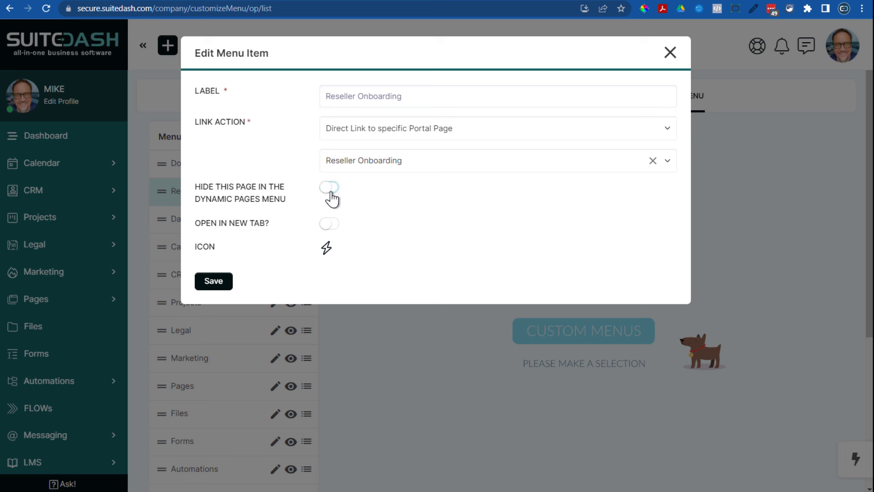
pyautogui.click(330, 199)
pyautogui.moveTo(297, 203); pyautogui.dragTo(203, 206)
pyautogui.click(242, 248)
pyautogui.click(222, 282)
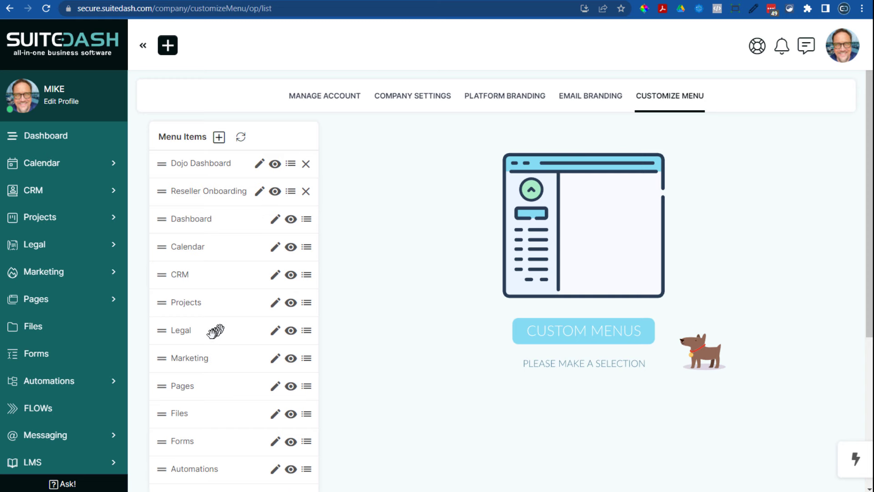
pyautogui.click(275, 330)
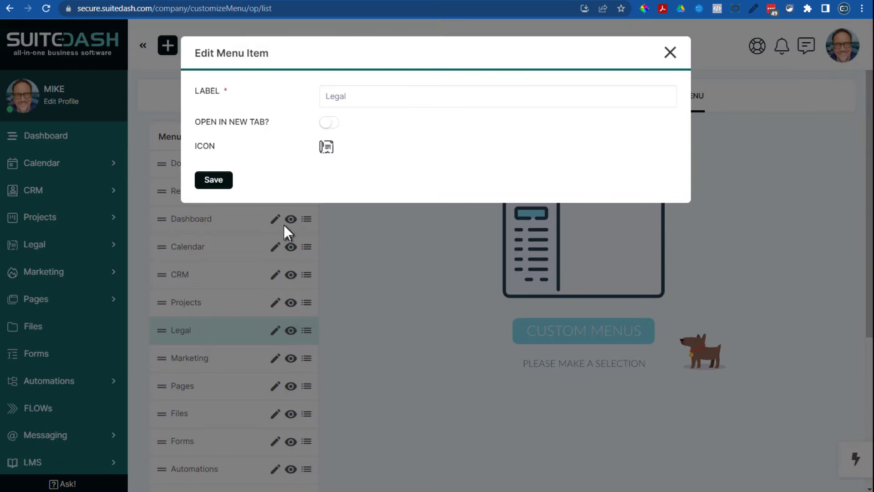
pyautogui.moveTo(371, 91); pyautogui.dragTo(289, 102)
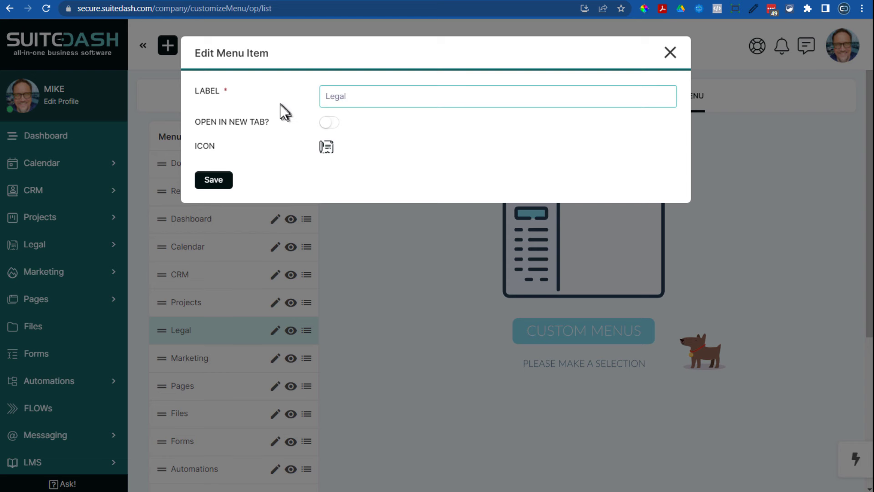
pyautogui.click(283, 110)
pyautogui.click(357, 97)
pyautogui.click(383, 144)
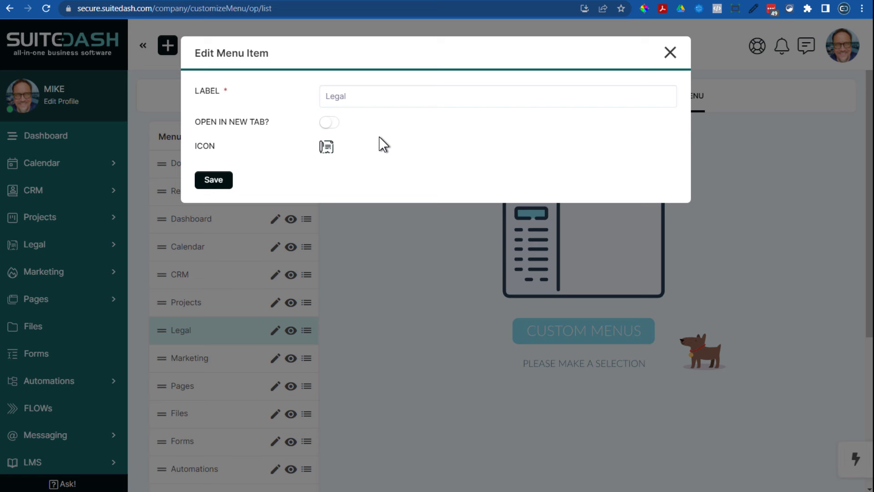
pyautogui.click(224, 181)
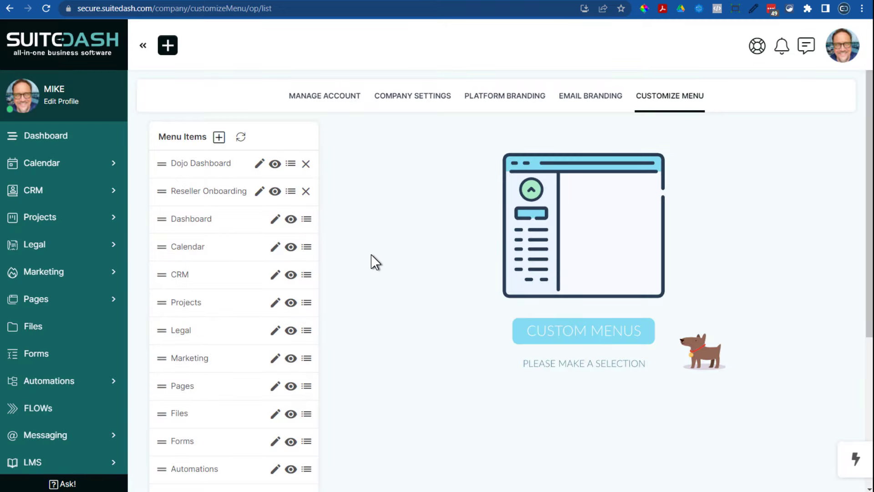
# Confirm Legal's circle visibility stays on, limited to the Reseller Step 3, 4 and 5 circles
pyautogui.click(291, 331)
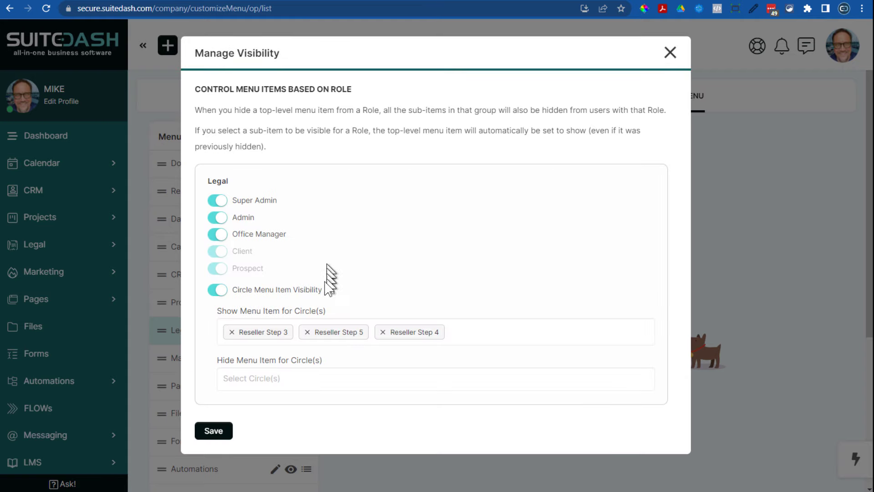
pyautogui.click(218, 290)
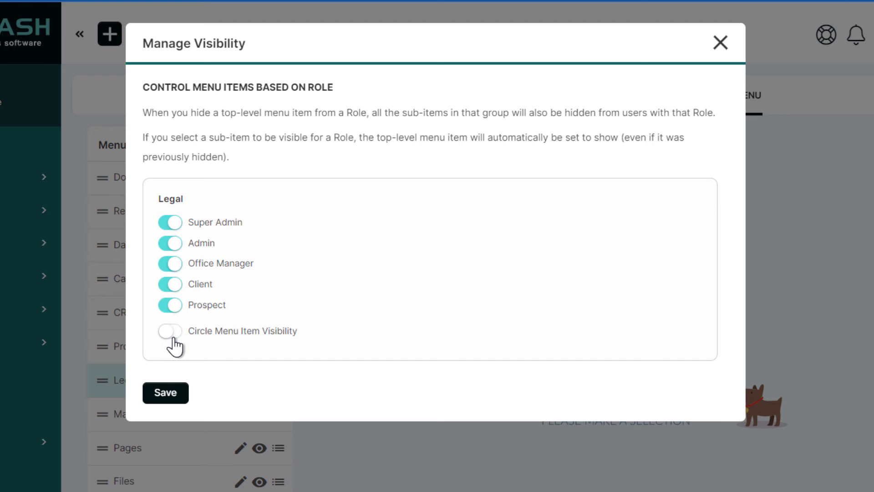
pyautogui.click(172, 337)
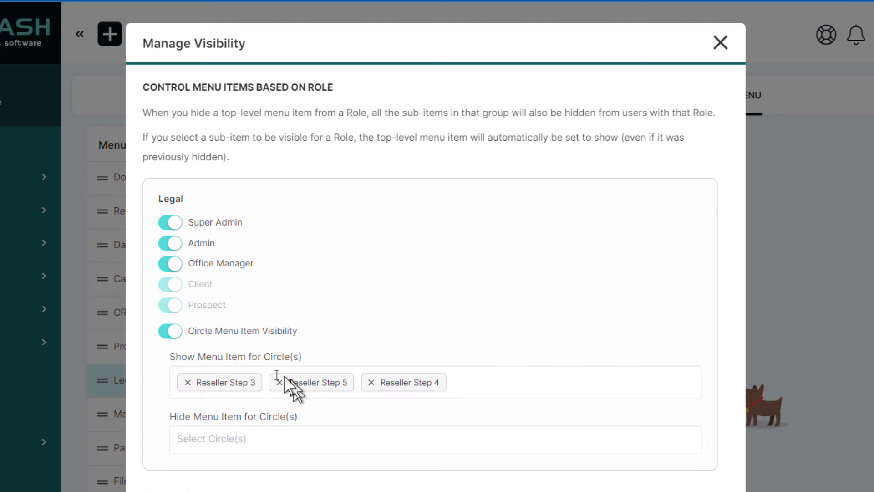
pyautogui.click(470, 384)
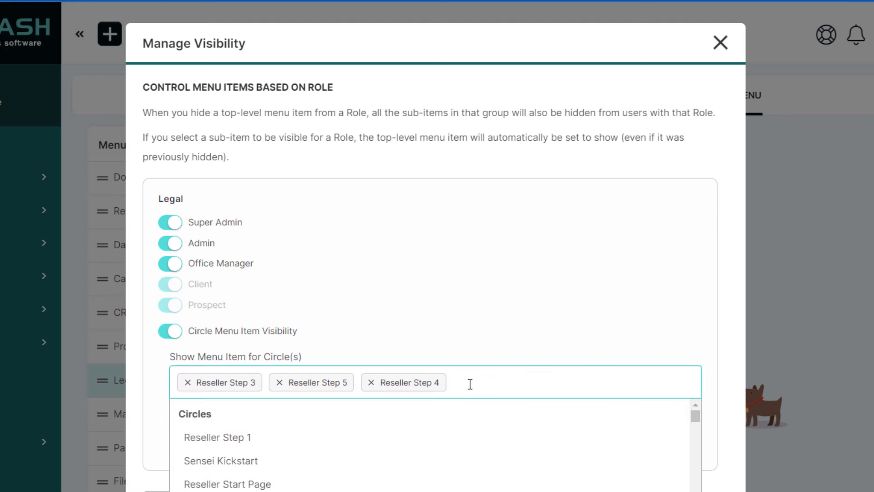
pyautogui.click(455, 348)
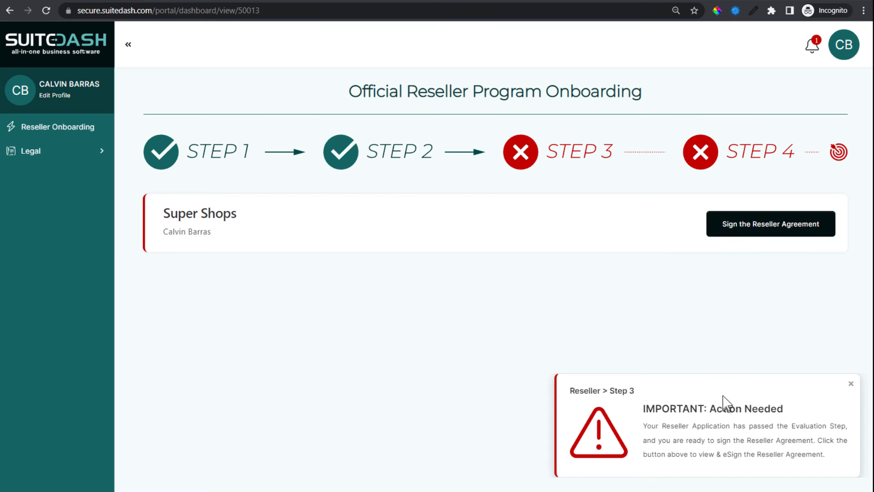
pyautogui.click(735, 236)
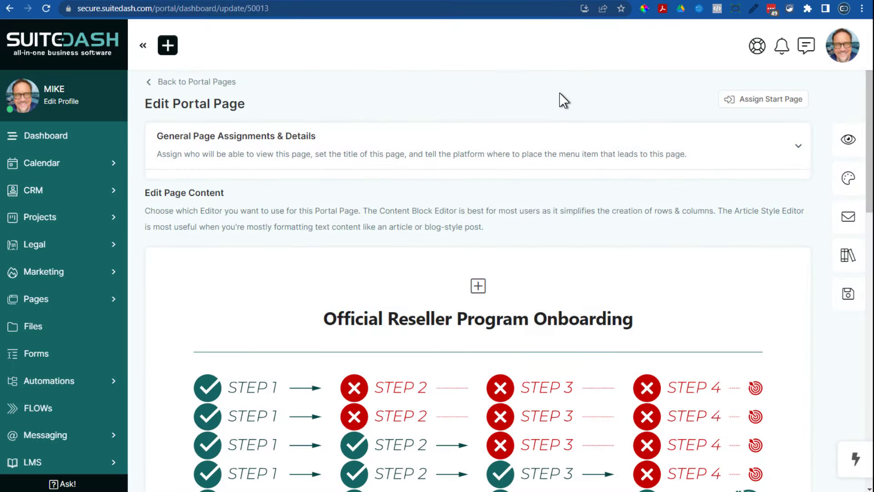
pyautogui.scroll(-2, 548, 204)
pyautogui.scroll(-3, 550, 206)
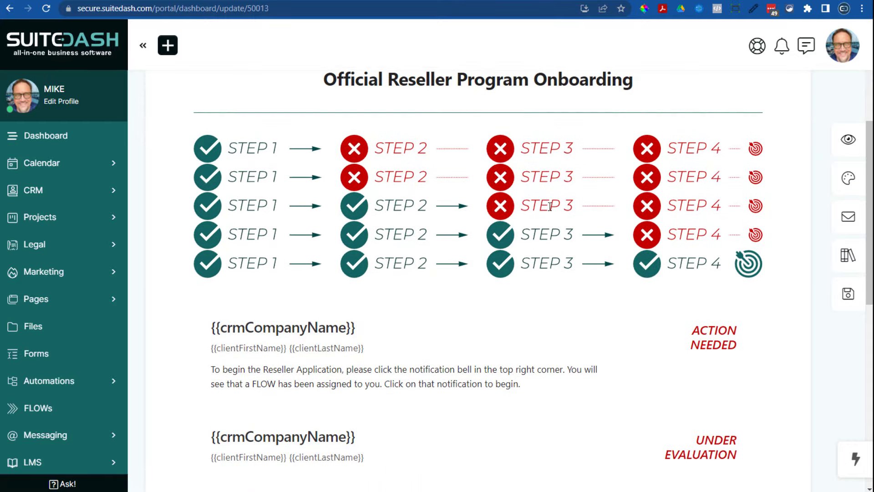
pyautogui.scroll(-4, 550, 206)
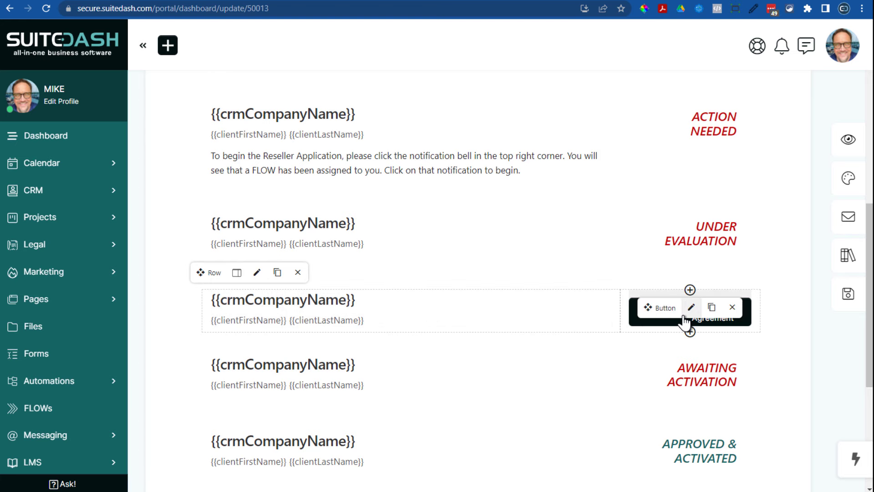
pyautogui.click(692, 307)
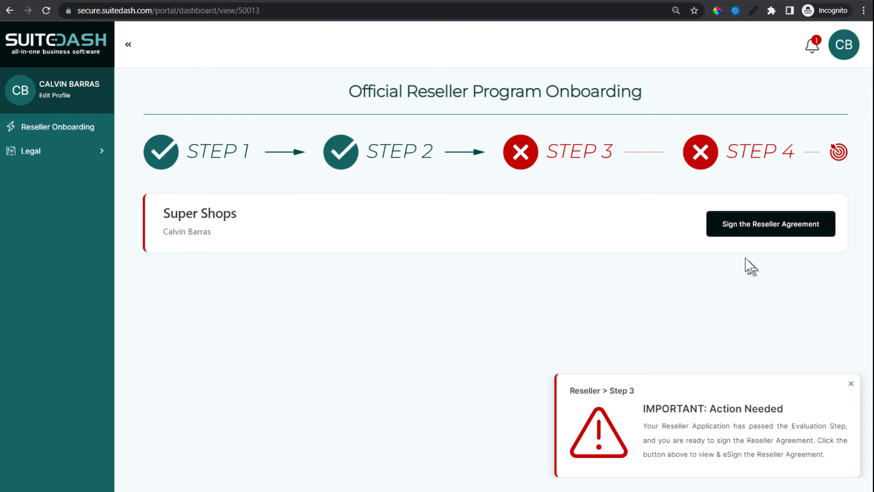
# Open the Reseller Agreement and scroll down to its In Witness Whereof signature table
pyautogui.click(749, 232)
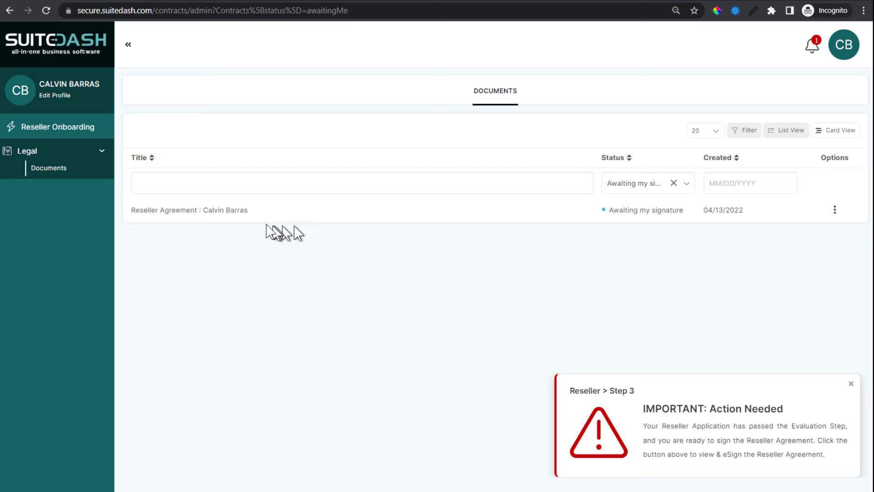
pyautogui.click(201, 212)
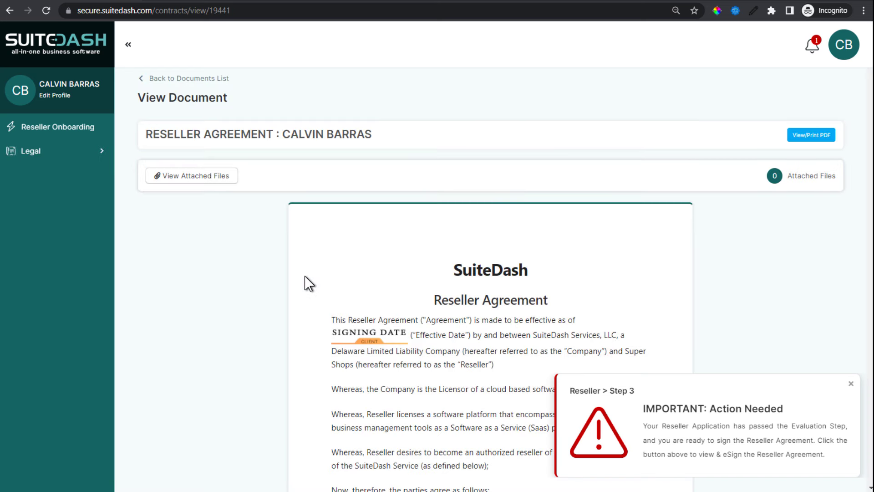
pyautogui.scroll(-7, 309, 283)
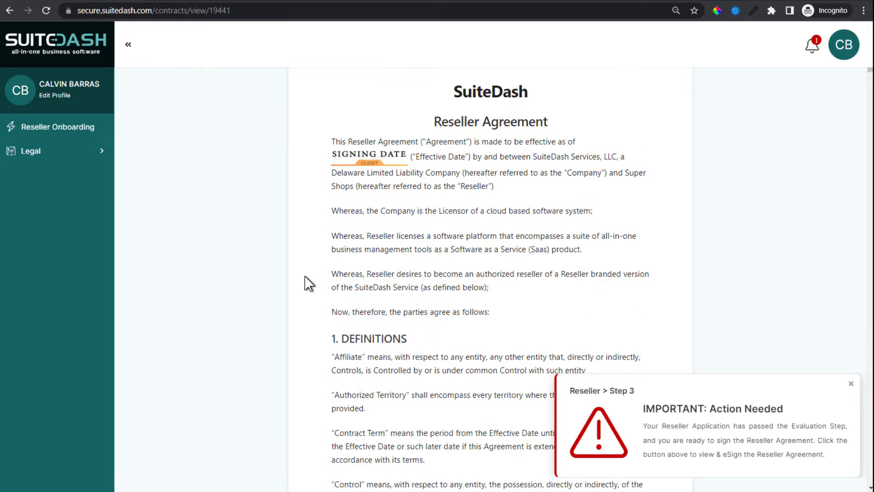
pyautogui.scroll(-10, 308, 283)
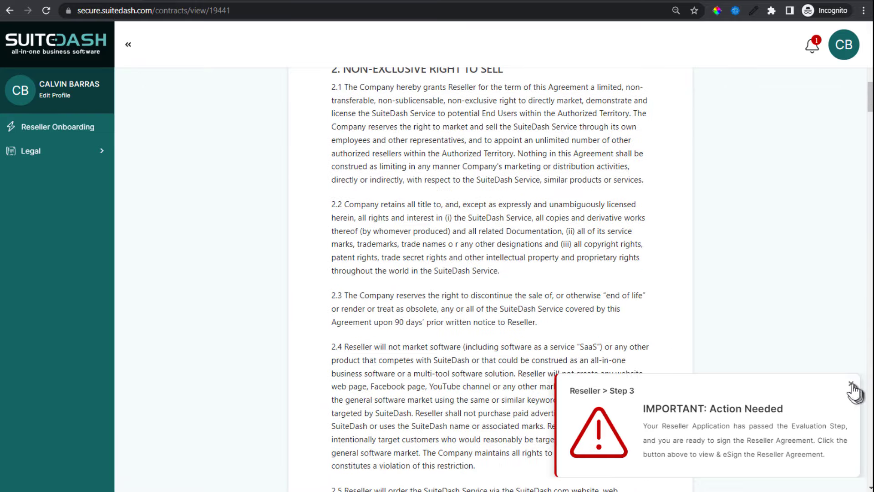
pyautogui.click(851, 382)
pyautogui.scroll(-18, 667, 299)
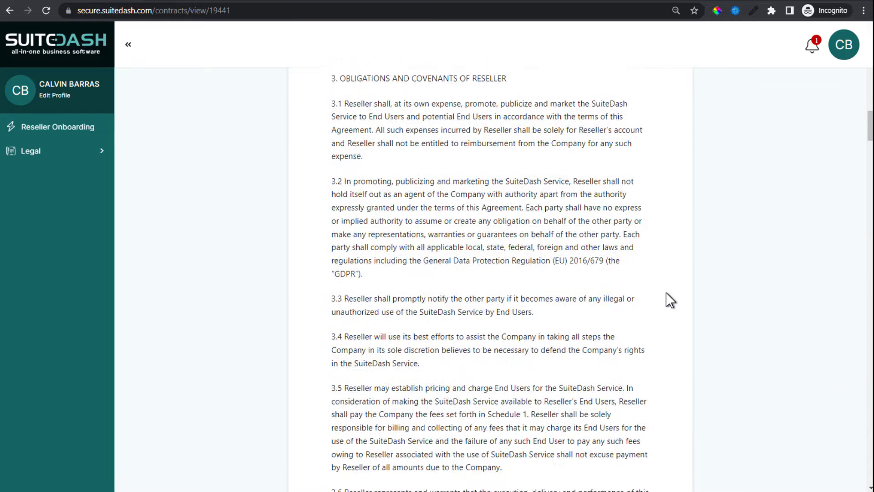
pyautogui.scroll(5, 668, 298)
pyautogui.scroll(-20, 667, 299)
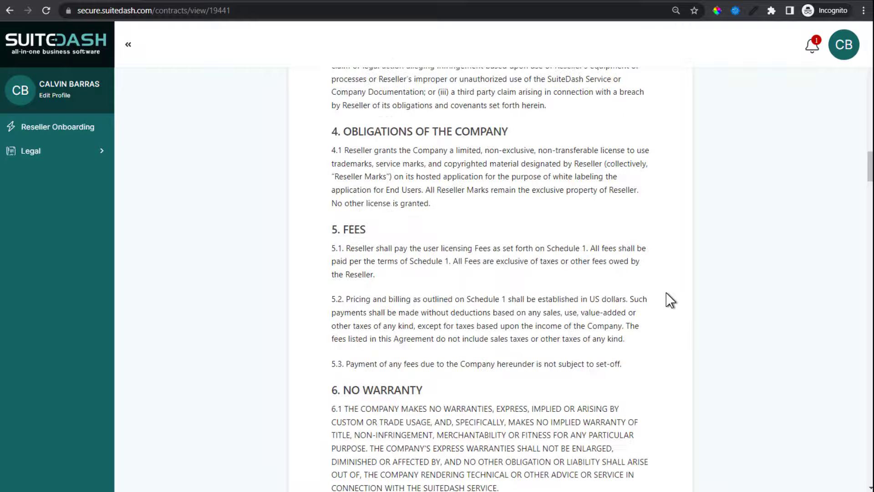
pyautogui.scroll(-20, 670, 300)
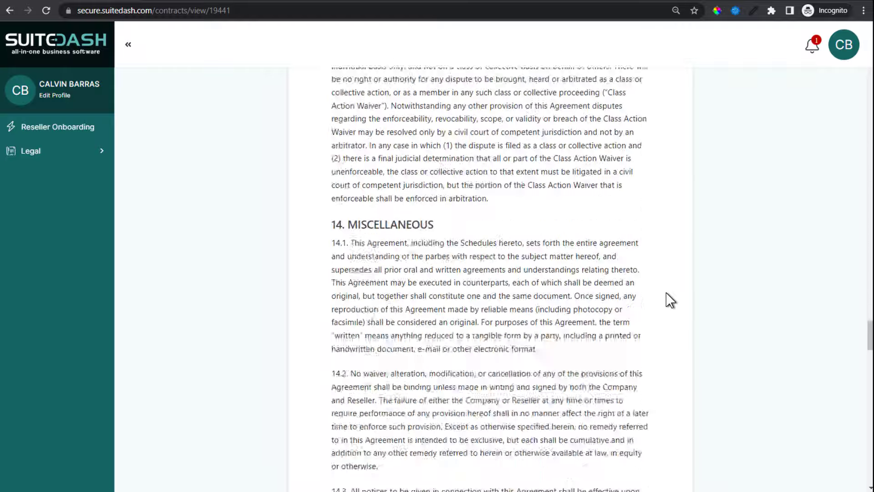
pyautogui.scroll(-15, 670, 300)
pyautogui.scroll(8, 669, 298)
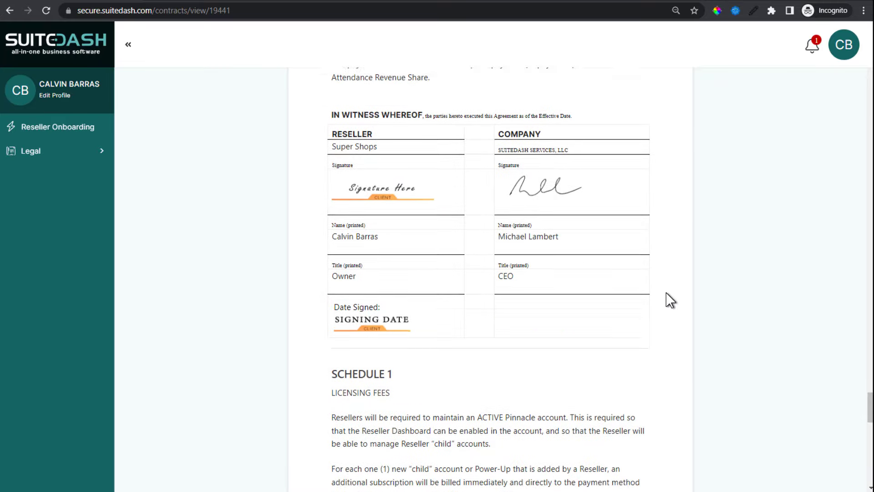
# Sign the reseller agreement by entering the client's full name as the signature and confirming it
pyautogui.click(379, 201)
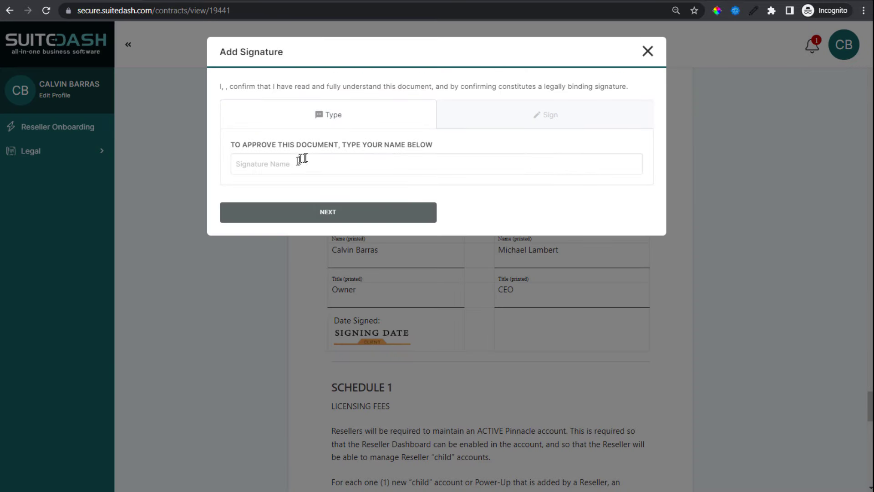
pyautogui.click(296, 163)
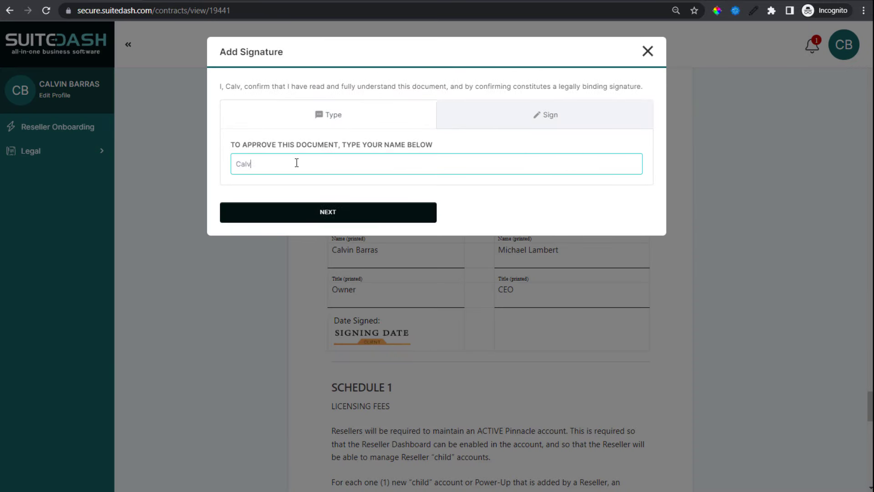
pyautogui.click(321, 222)
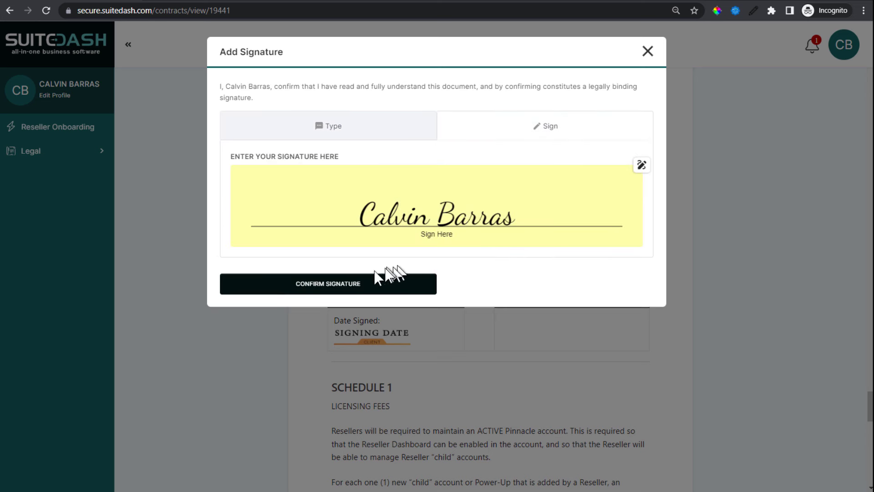
pyautogui.click(359, 284)
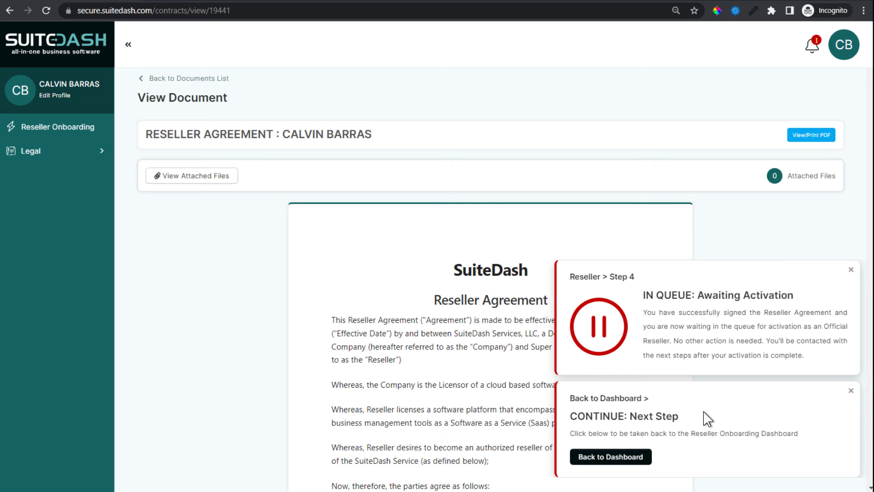
# Return to the onboarding dashboard and expand, then collapse, the Legal sidebar section
pyautogui.click(609, 456)
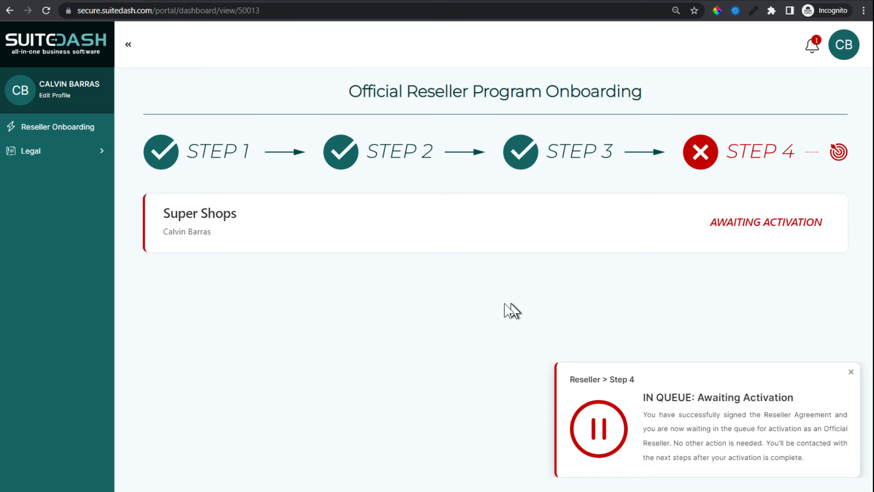
pyautogui.click(53, 156)
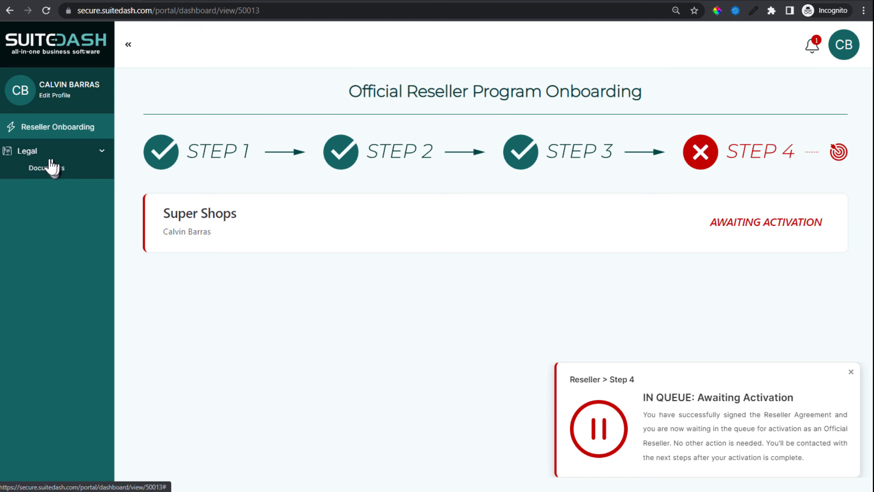
pyautogui.click(45, 153)
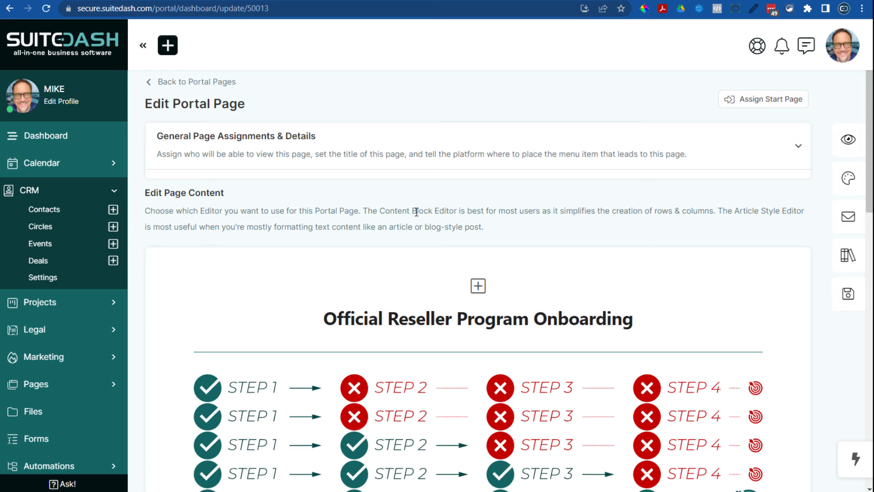
# Scroll through the portal page's step-tracker rows and status blocks
pyautogui.scroll(-1, 416, 211)
pyautogui.scroll(-3, 416, 212)
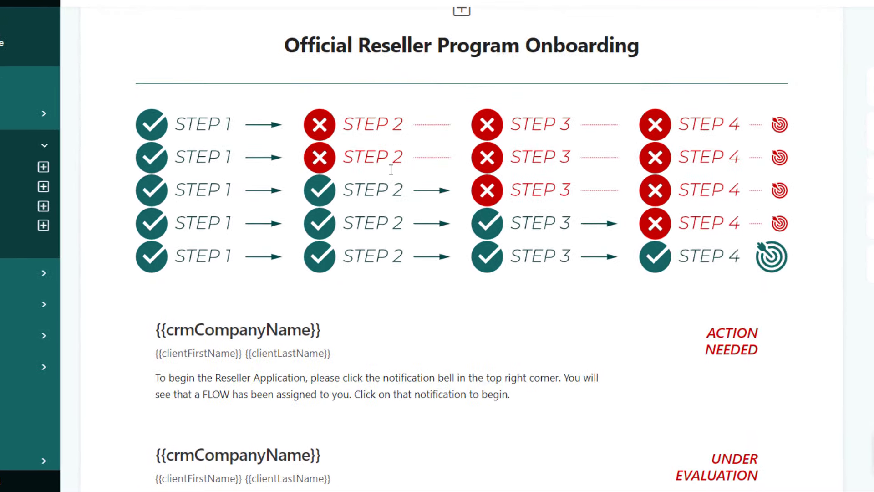
pyautogui.scroll(-1, 390, 169)
pyautogui.moveTo(390, 212)
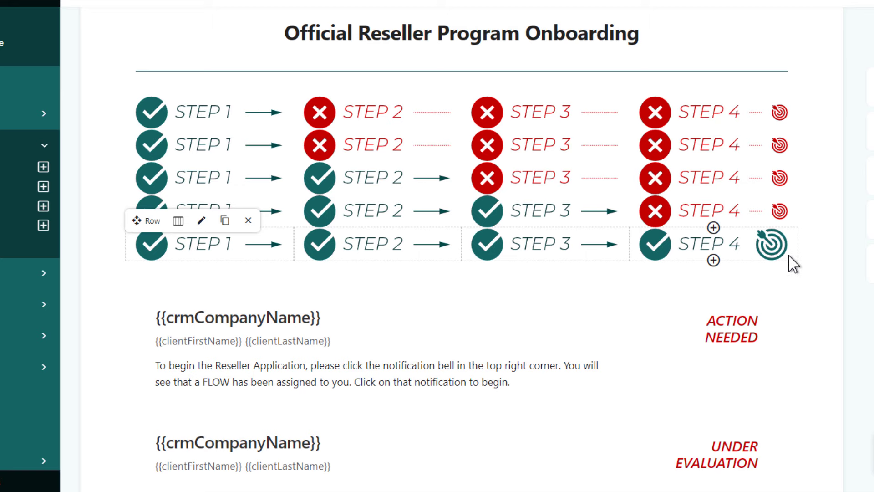
pyautogui.scroll(-1, 636, 369)
pyautogui.scroll(-5, 636, 370)
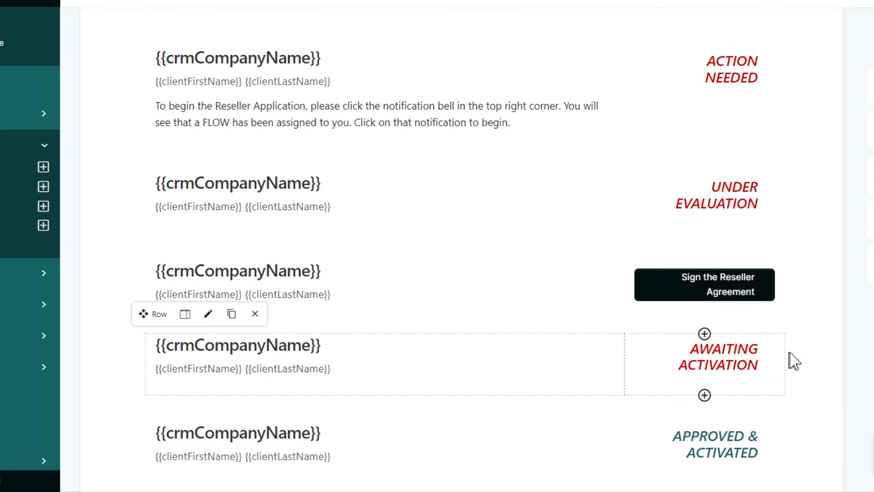
pyautogui.scroll(-3, 820, 363)
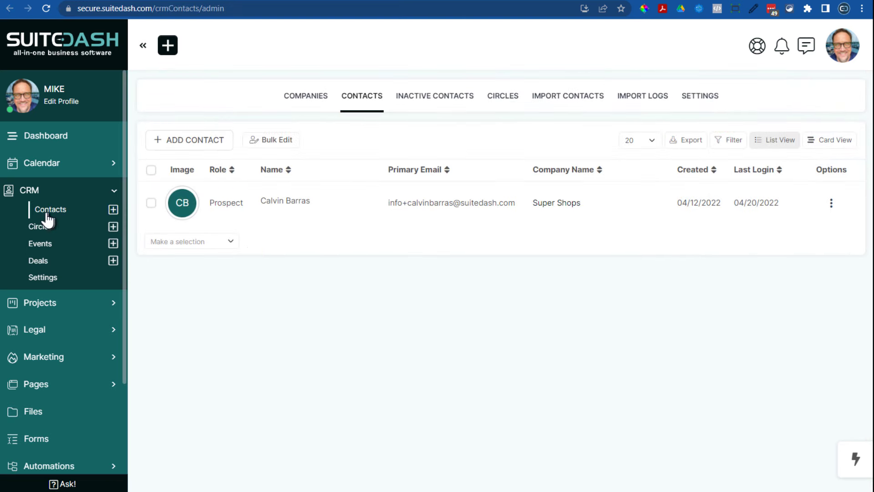
# Trigger the Reseller > Fully Activated actions template on the Super Shops contact
pyautogui.click(832, 204)
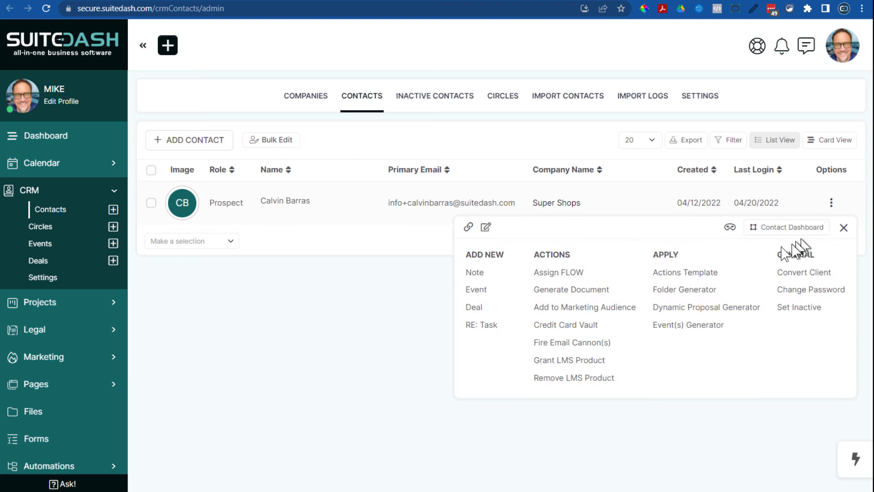
pyautogui.click(691, 273)
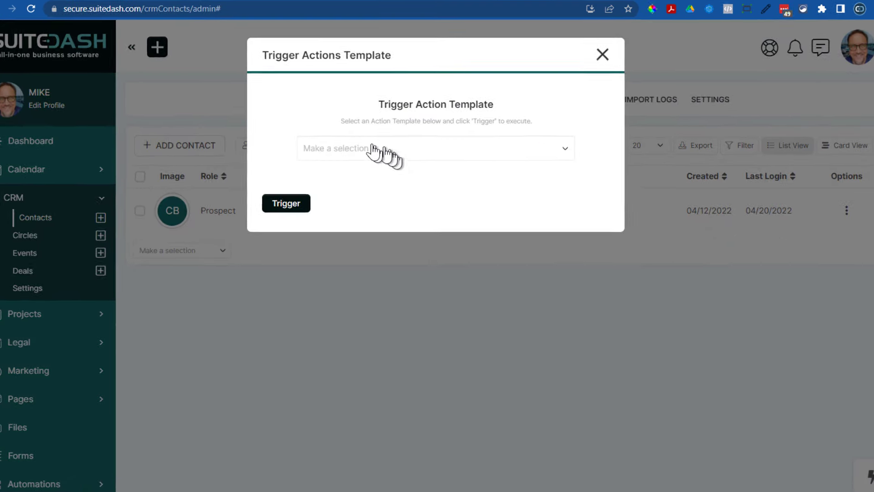
pyautogui.click(375, 144)
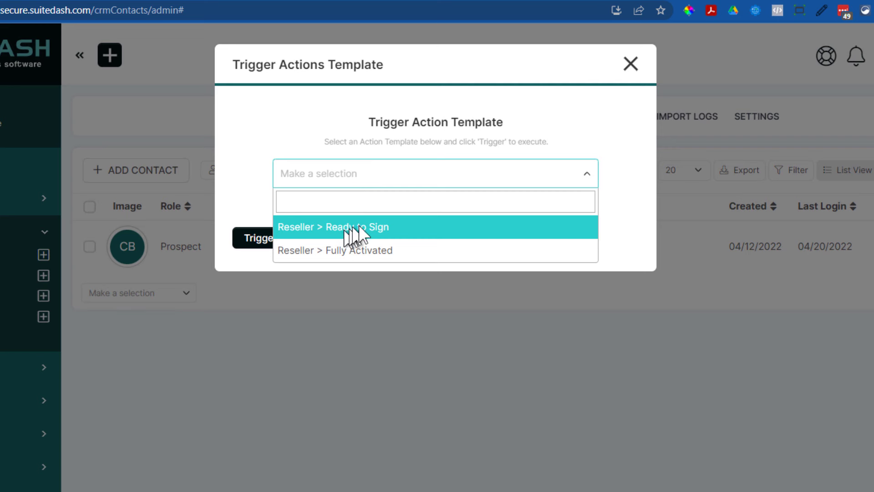
pyautogui.click(381, 248)
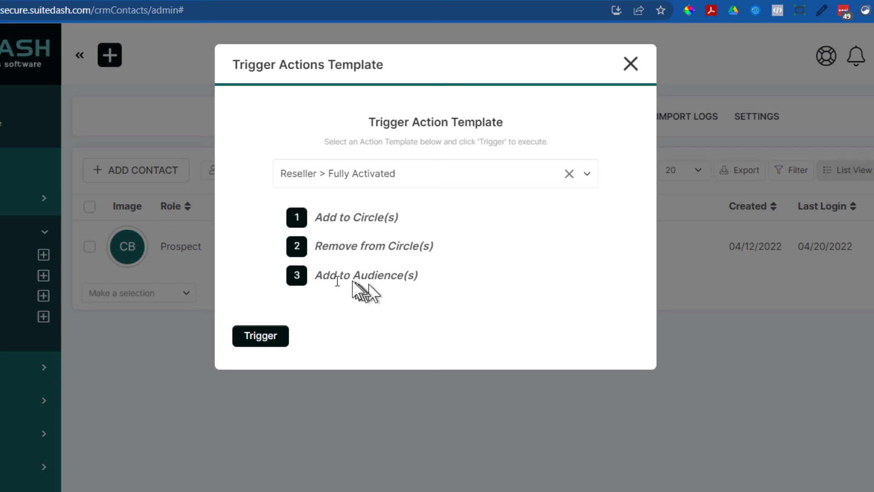
pyautogui.click(264, 342)
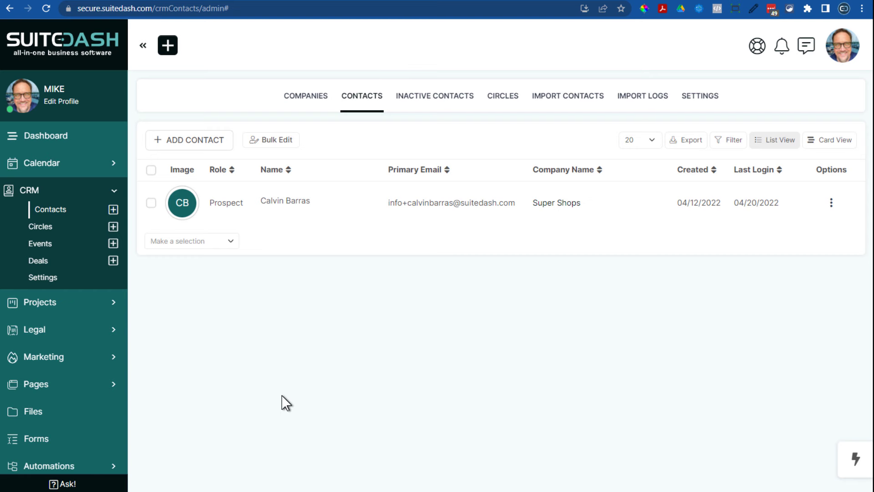
# Reload the client's onboarding dashboard to check the activation status
pyautogui.moveTo(182, 479)
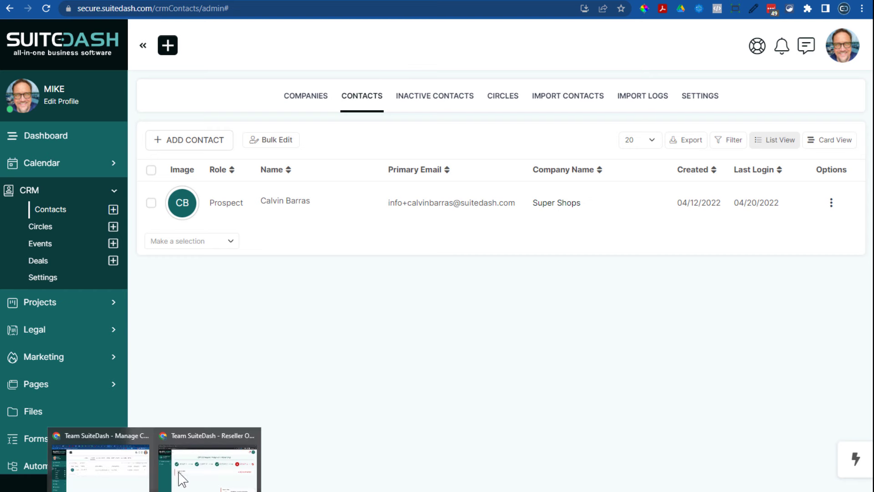
pyautogui.click(189, 464)
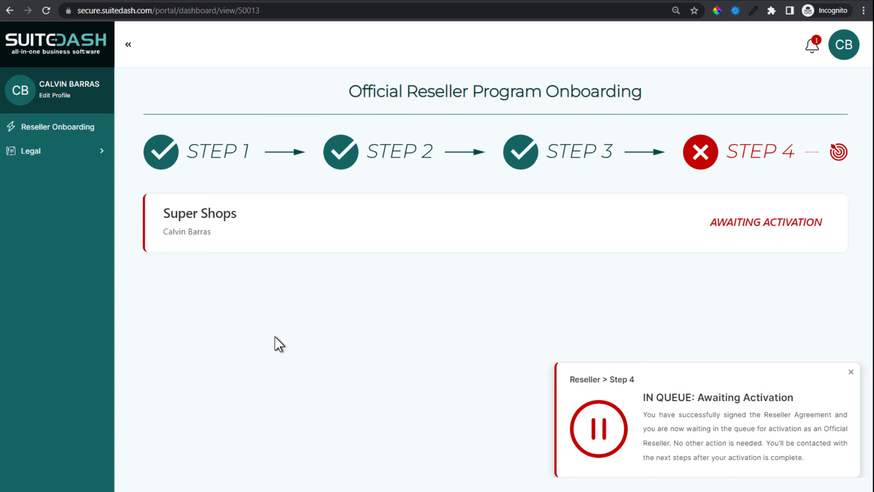
pyautogui.press('F5')
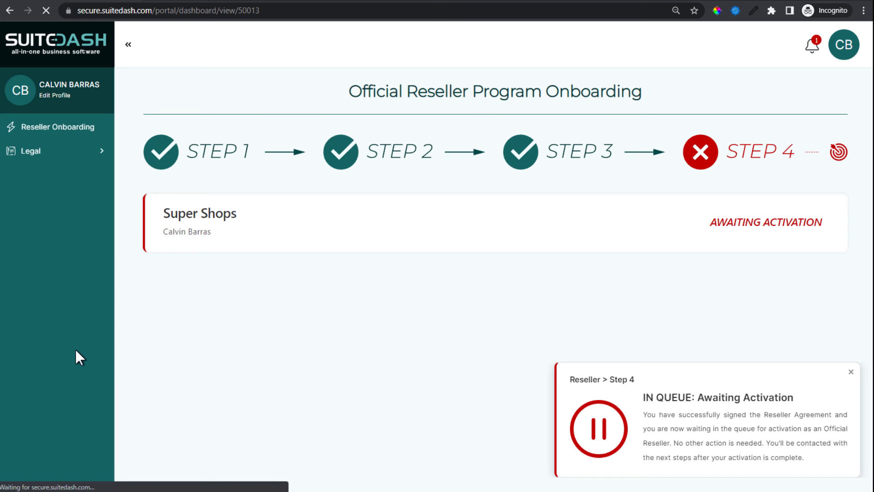